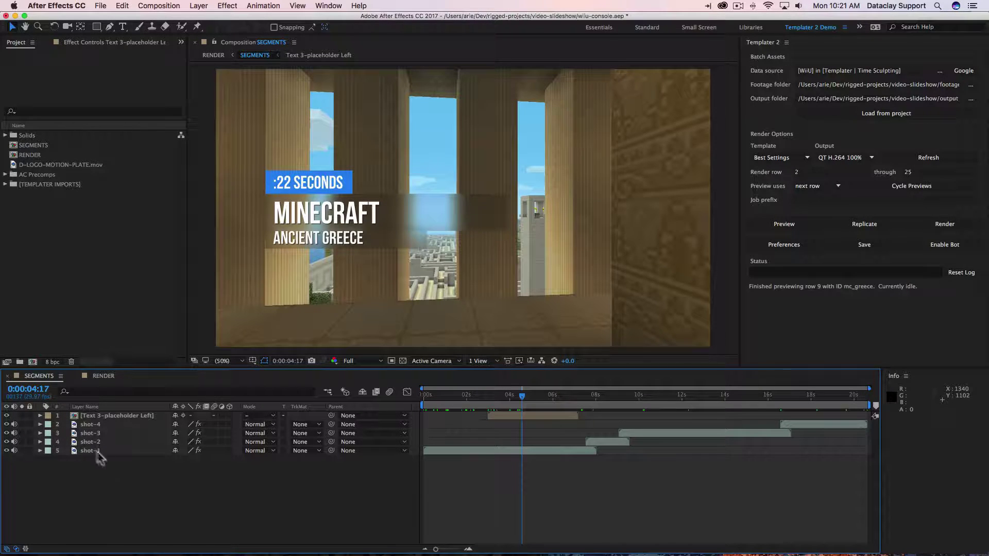
Reveal the effects on the shot-4 through shot-1 layers, then deselect all layers.
{"action": "left_click", "coordinate": [89, 425]}
{"action": "left_click", "coordinate": [91, 451], "text": "shift"}
{"action": "key", "text": "e"}
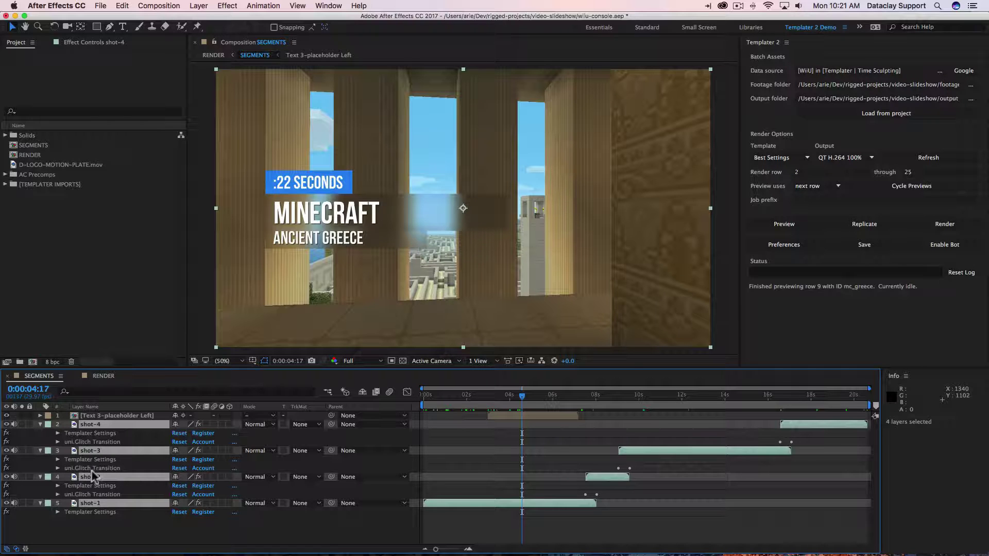
{"action": "left_click", "coordinate": [110, 529]}
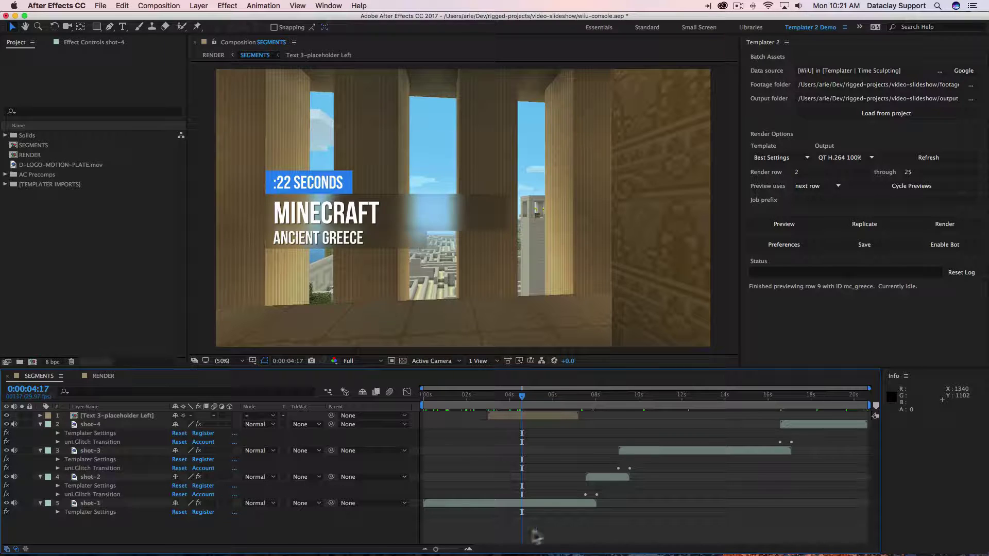
Show shot-4's Templater Settings time-shift options and jump to the comp end, 0:00:20:18.
{"action": "left_click", "coordinate": [803, 426]}
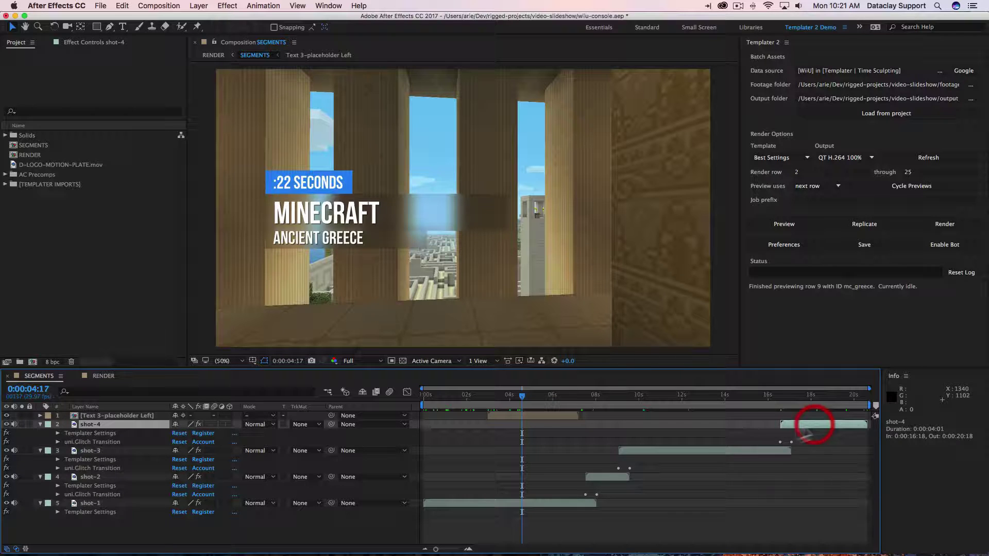
{"action": "double_click", "coordinate": [111, 433]}
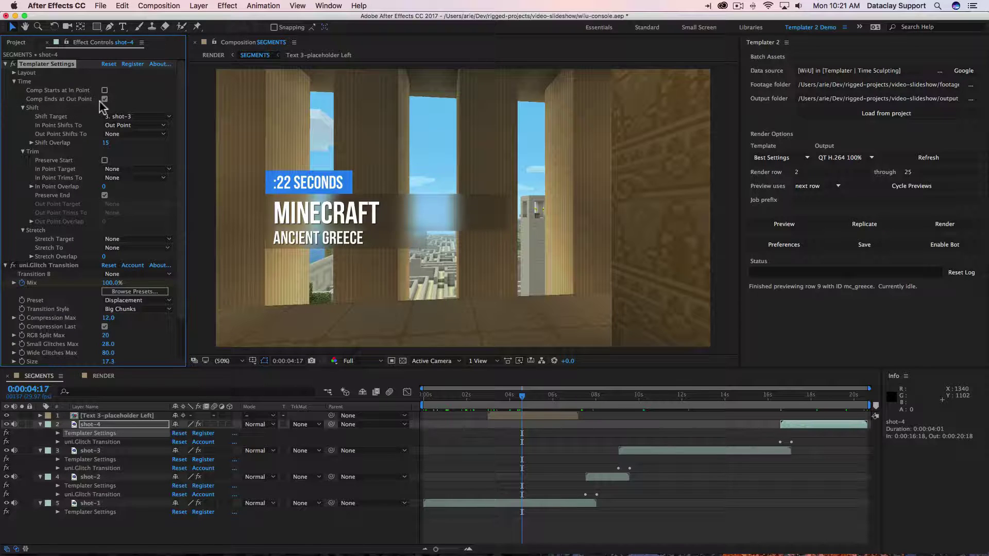
{"action": "left_click", "coordinate": [784, 224]}
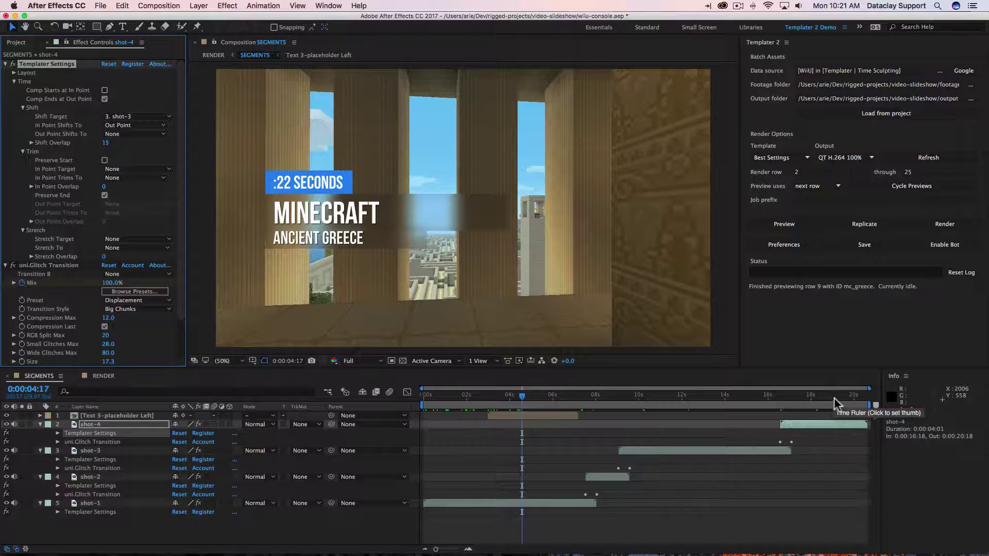
{"action": "left_click", "coordinate": [869, 401]}
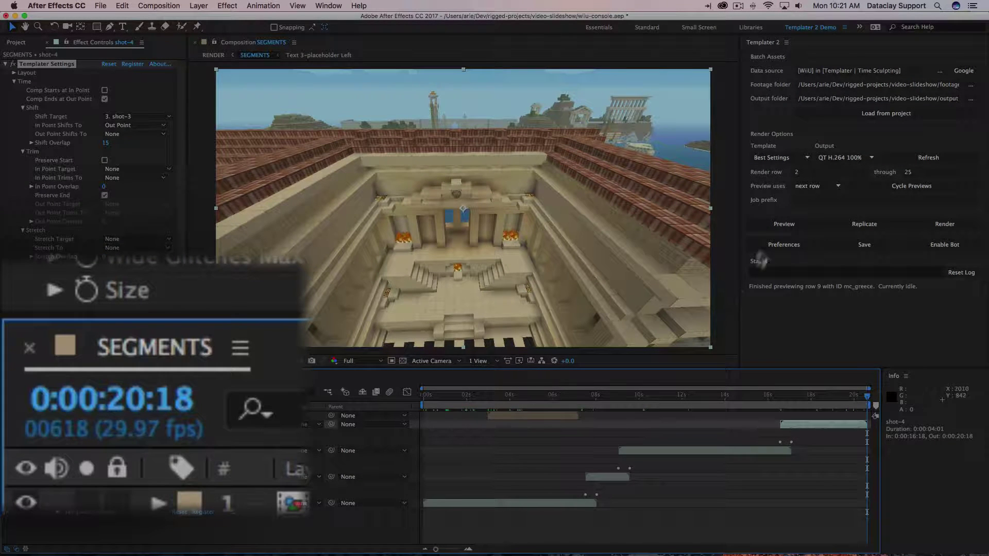
Preview data rows 10 and 11 (mk8_cloud), moving the playhead to the 0:00:38:18 end.
{"action": "left_click", "coordinate": [775, 227]}
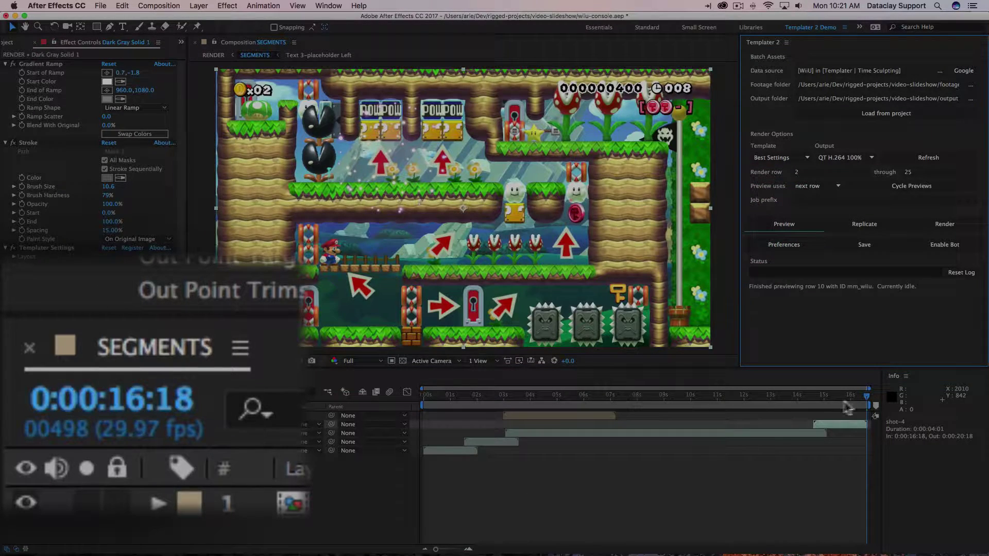
{"action": "left_click", "coordinate": [870, 404]}
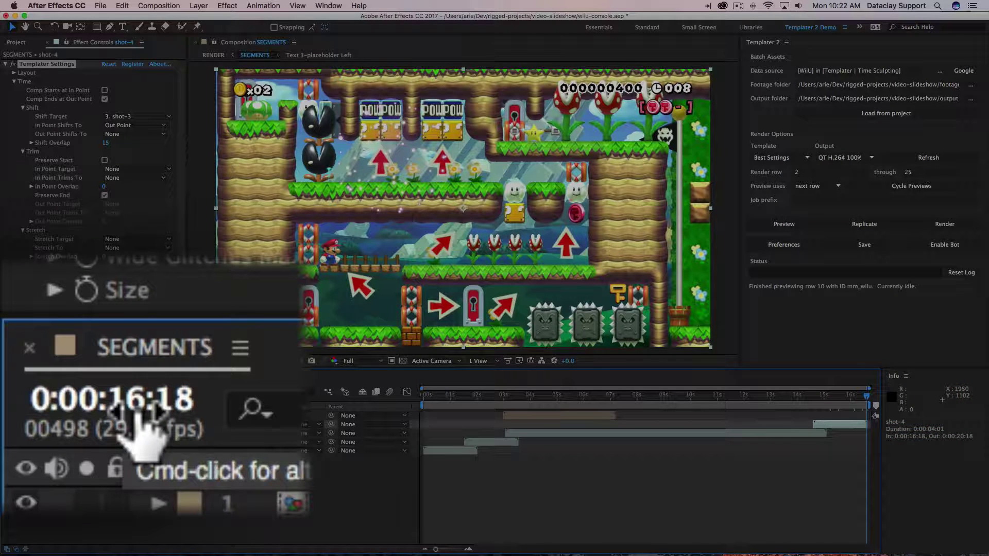
{"action": "left_click", "coordinate": [783, 224]}
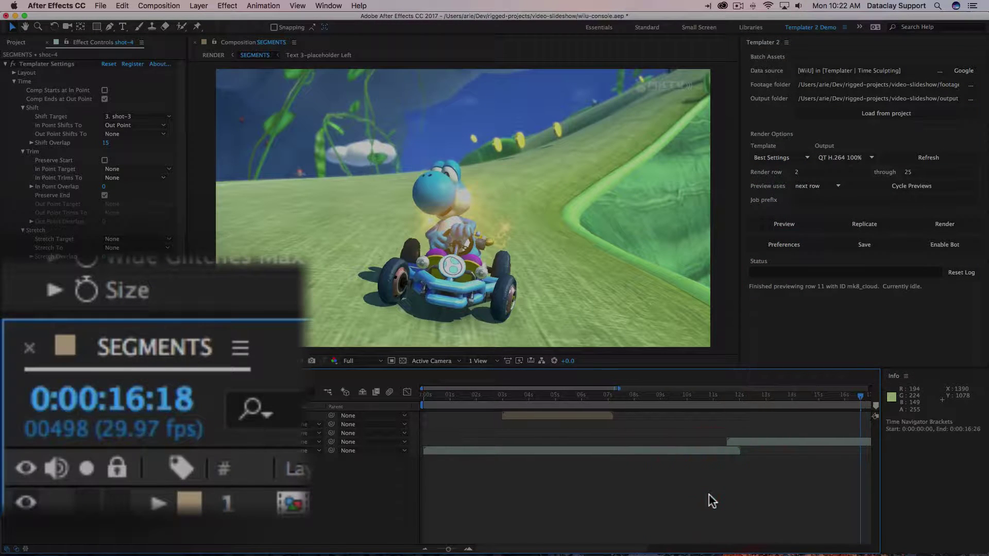
{"action": "left_click", "coordinate": [818, 395]}
{"action": "left_click_drag", "start_coordinate": [820, 399], "coordinate": [897, 391]}
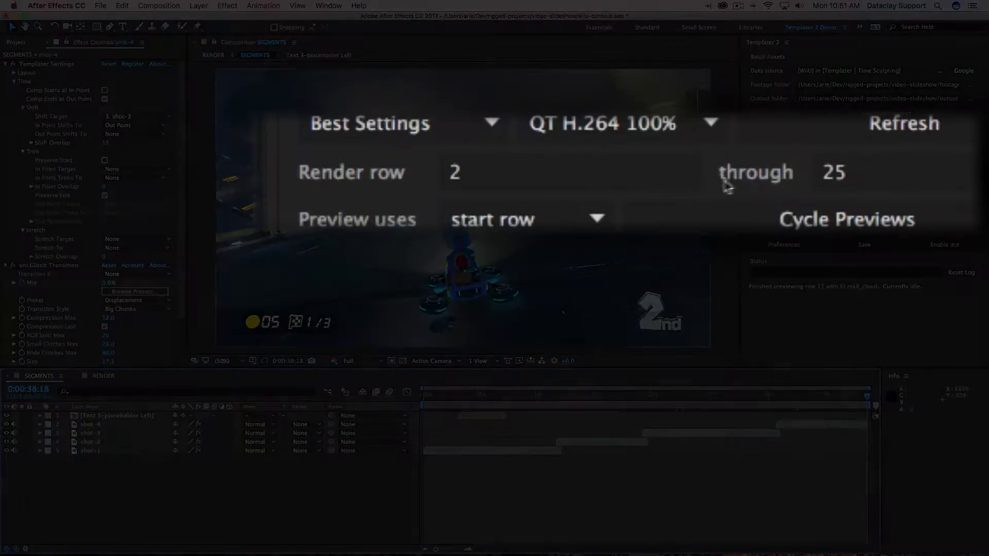
Set Templater's render range to rows 11 through 13.
{"action": "left_click", "coordinate": [492, 171]}
{"action": "type", "text": "11"}
{"action": "key", "text": "Return"}
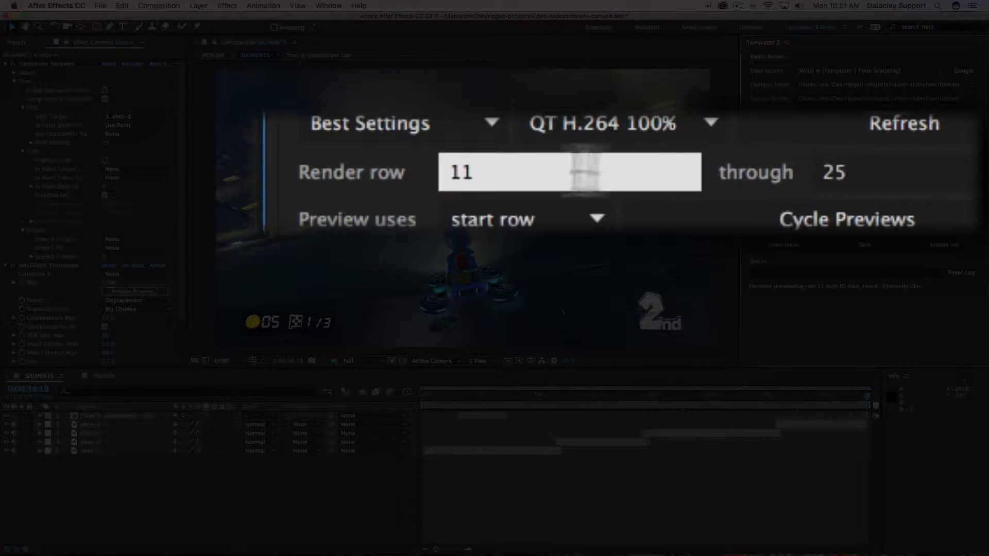
{"action": "left_click", "coordinate": [883, 173]}
{"action": "type", "text": "13"}
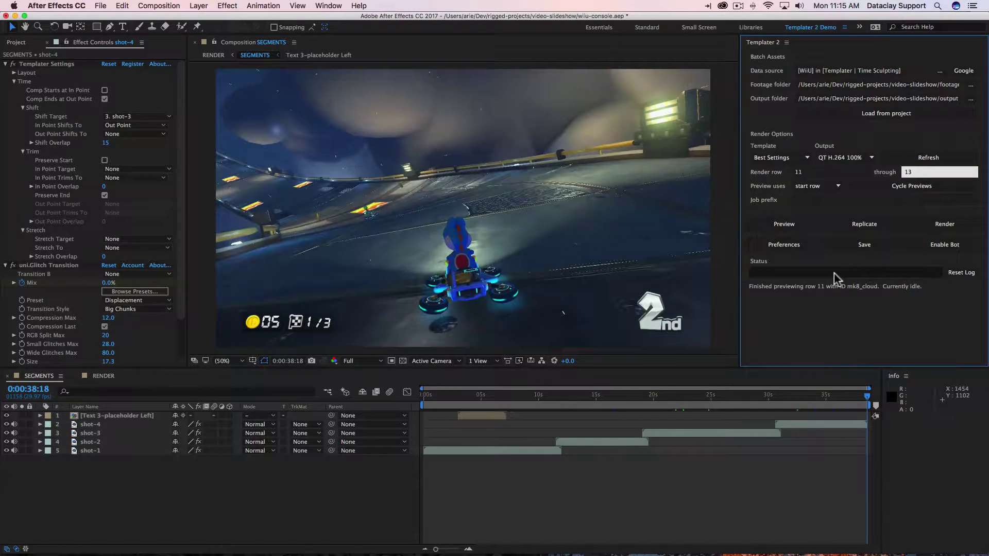
Show the Project panel's item list and bring up the Templater preferences.
{"action": "left_click", "coordinate": [950, 242]}
{"action": "left_click", "coordinate": [17, 44]}
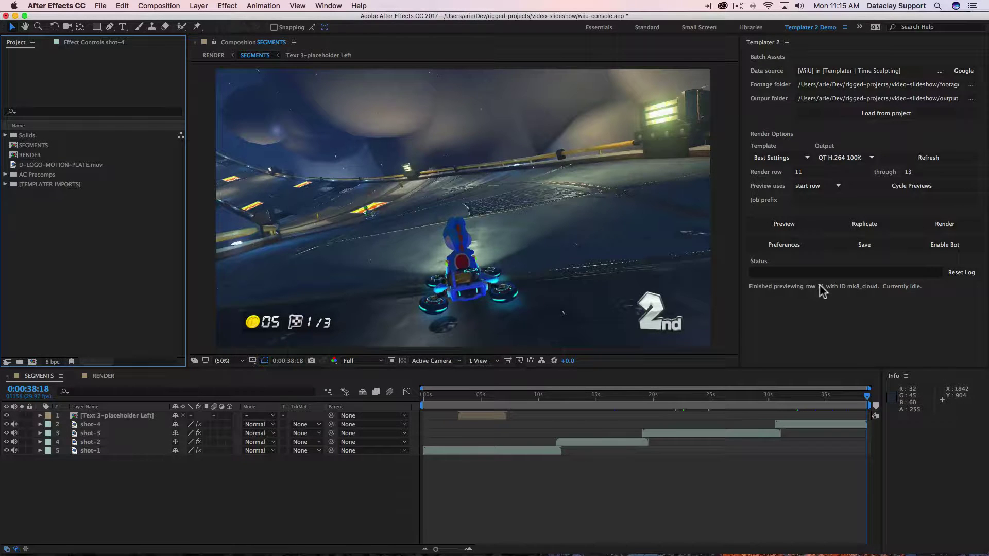
{"action": "left_click", "coordinate": [785, 246]}
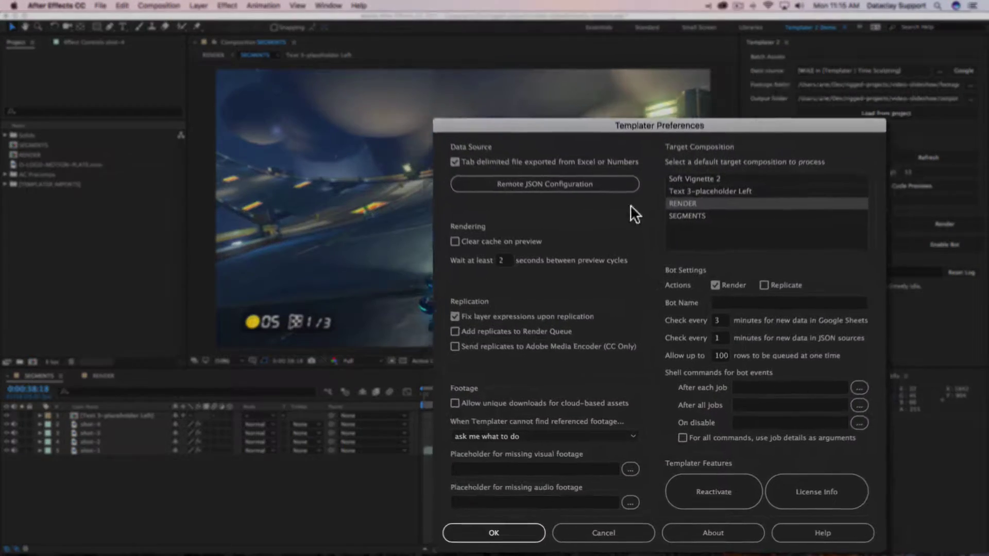
Choose SEGMENTS as the Target Composition in Templater Preferences and confirm with OK.
{"action": "left_click", "coordinate": [685, 216]}
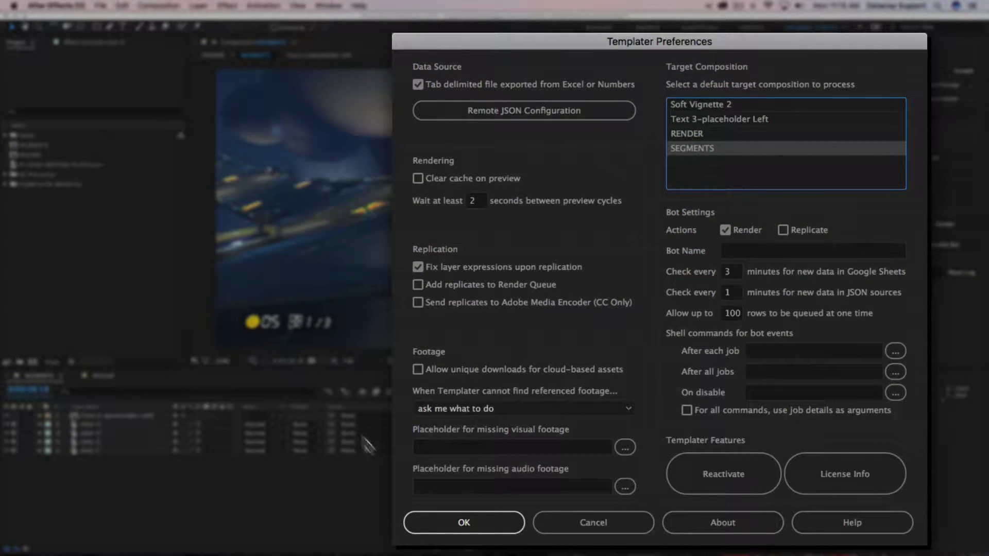
{"action": "left_click", "coordinate": [440, 525]}
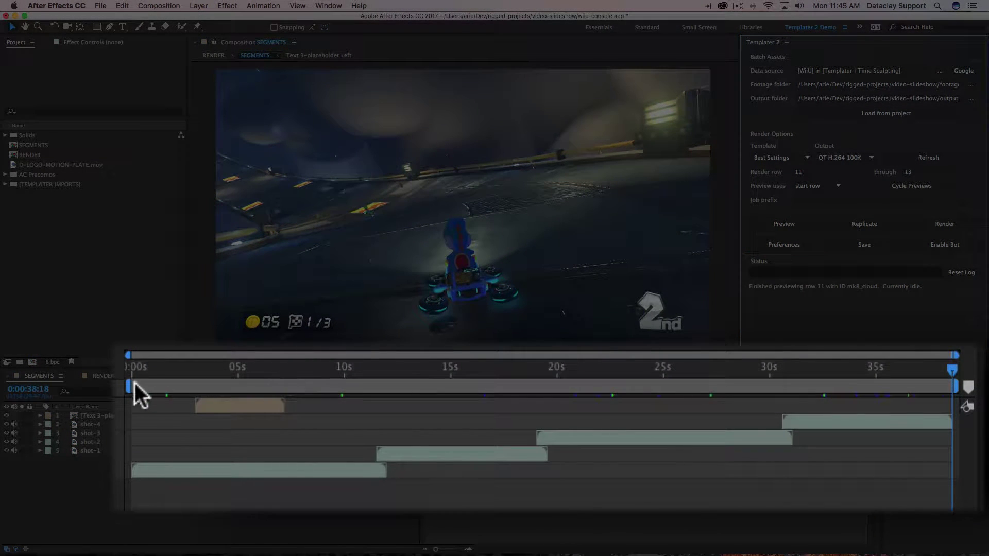
Narrow the SEGMENTS work area to roughly 5s through 13.5s.
{"action": "left_click_drag", "start_coordinate": [124, 386], "coordinate": [235, 386]}
{"action": "left_click_drag", "start_coordinate": [950, 386], "coordinate": [950, 386]}
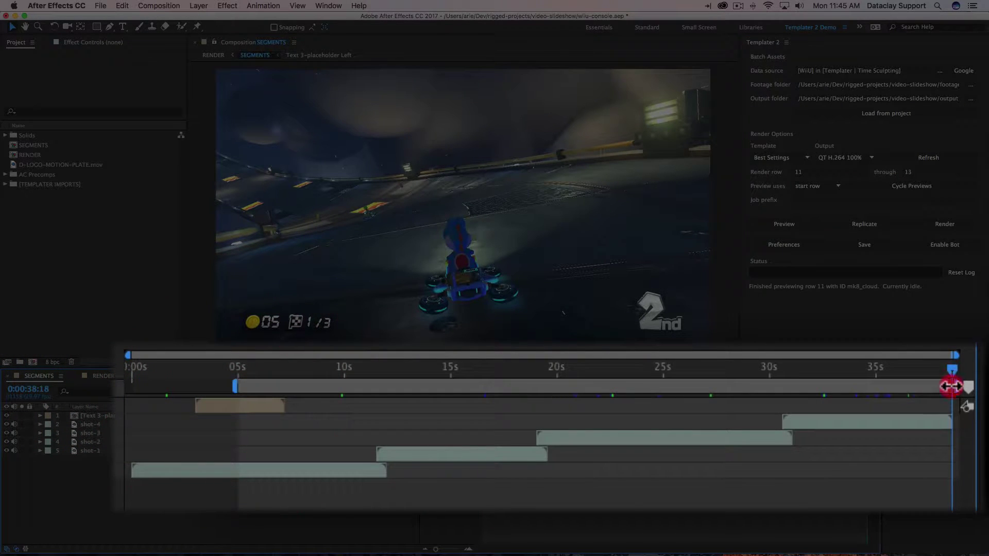
{"action": "left_click_drag", "start_coordinate": [515, 387], "coordinate": [409, 383]}
{"action": "left_click_drag", "start_coordinate": [850, 387], "coordinate": [337, 384]}
{"action": "left_click_drag", "start_coordinate": [137, 387], "coordinate": [249, 379]}
{"action": "left_click_drag", "start_coordinate": [479, 386], "coordinate": [364, 385]}
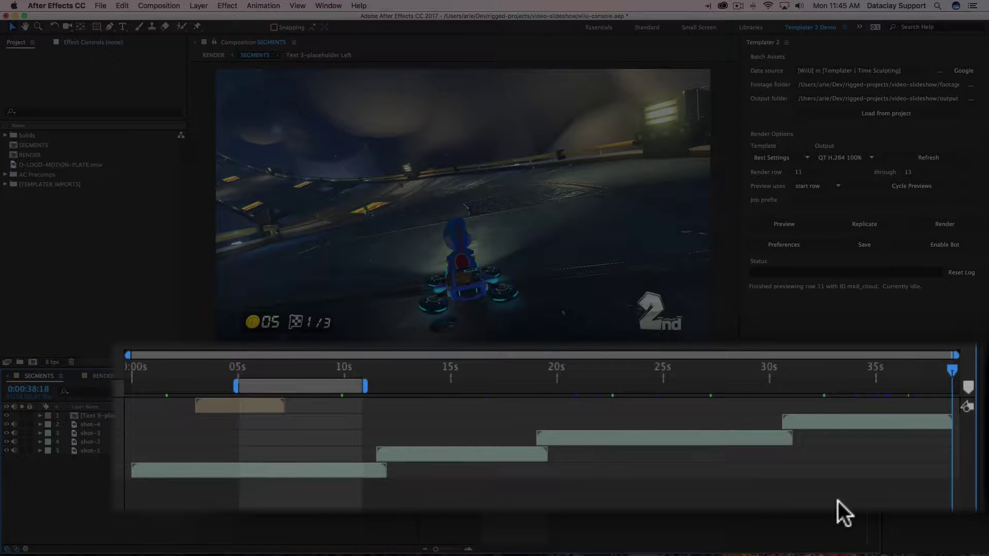
Set previews to use the next row, then preview rows 12 and 13 (ctoad_pyropuff).
{"action": "left_click", "coordinate": [813, 187]}
{"action": "left_click", "coordinate": [808, 203]}
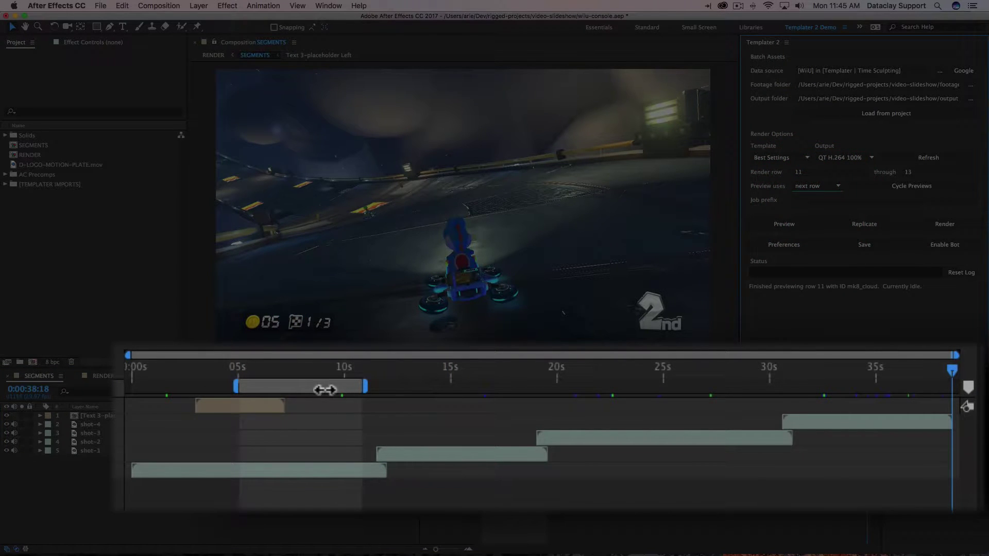
{"action": "left_click", "coordinate": [796, 222]}
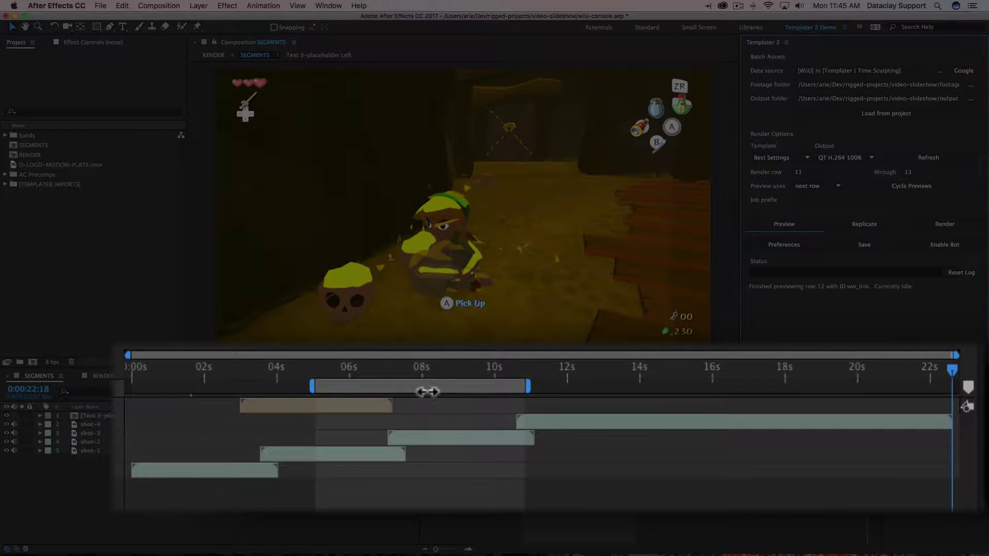
{"action": "left_click", "coordinate": [783, 224]}
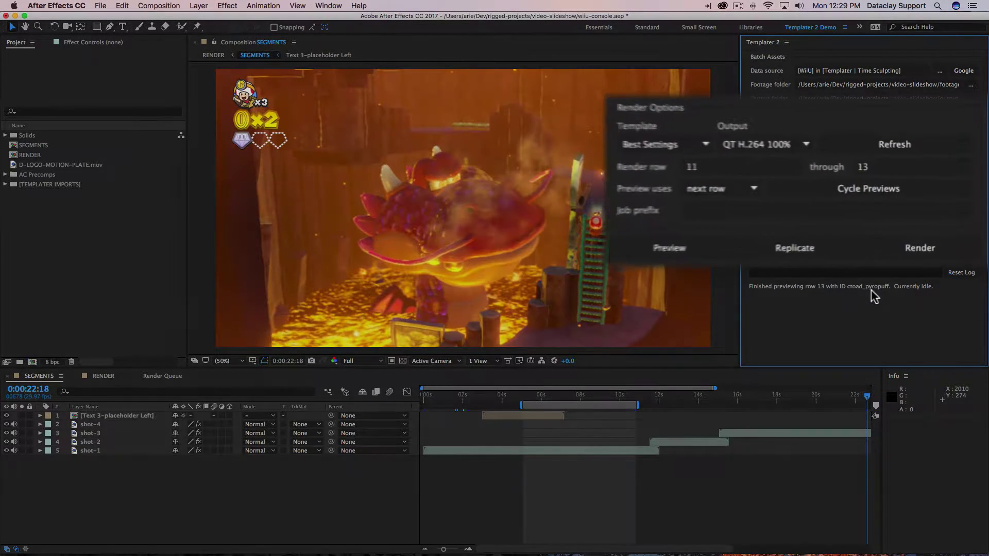
Render rows 11 through 13 using the Draft Settings template.
{"action": "left_click", "coordinate": [359, 138]}
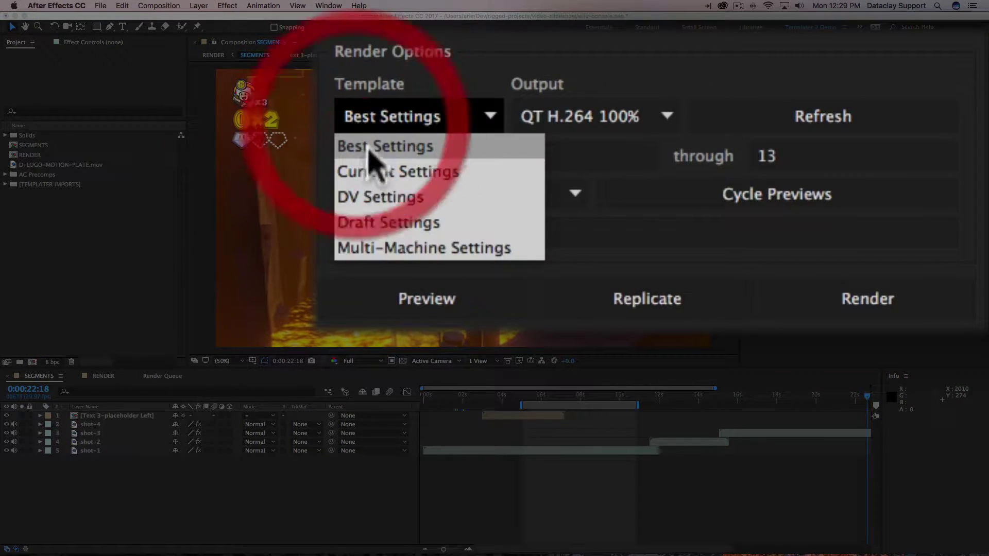
{"action": "left_click", "coordinate": [360, 223]}
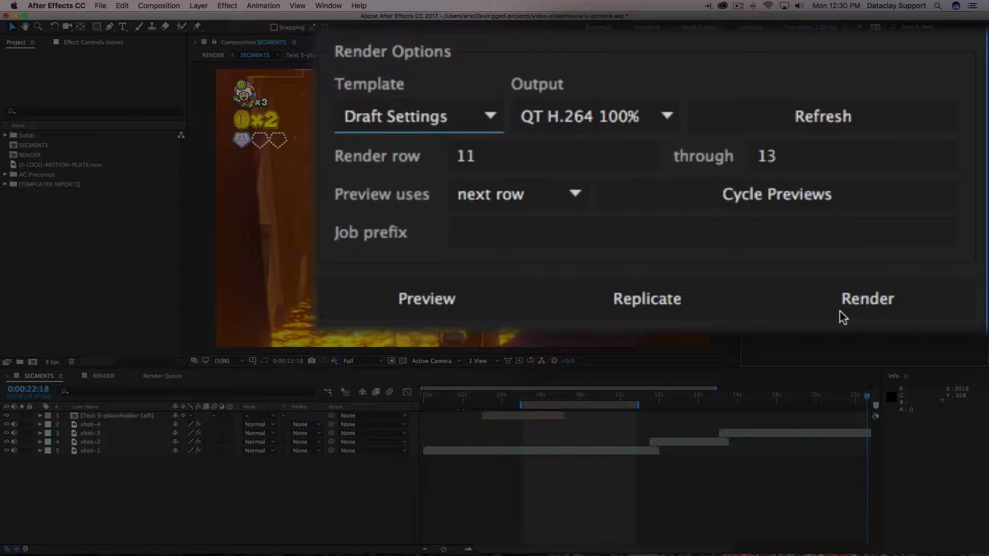
{"action": "left_click", "coordinate": [864, 305]}
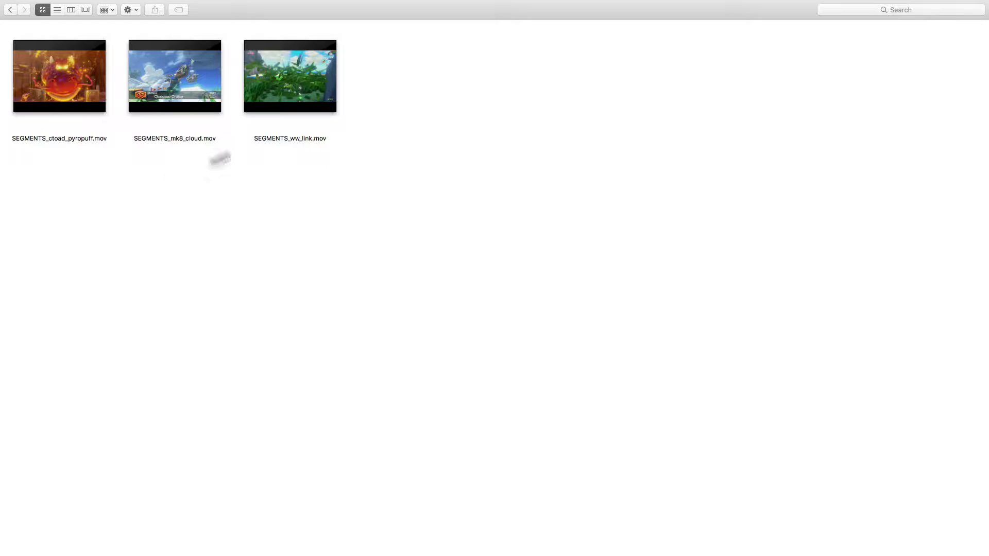
Quick Look SEGMENTS_ctoad_pyropuff.mov, scrub to its end, and close the preview.
{"action": "left_click", "coordinate": [76, 98]}
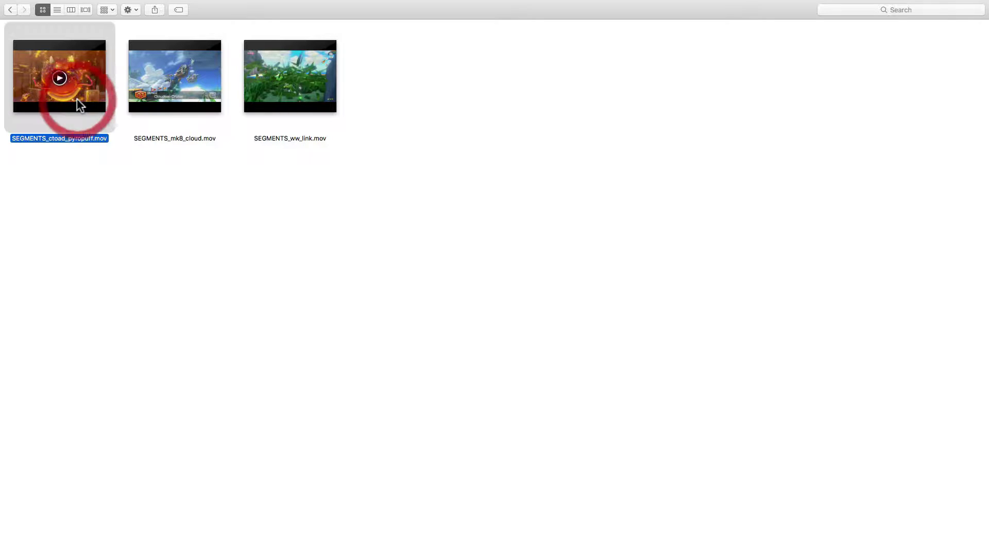
{"action": "key", "text": "space"}
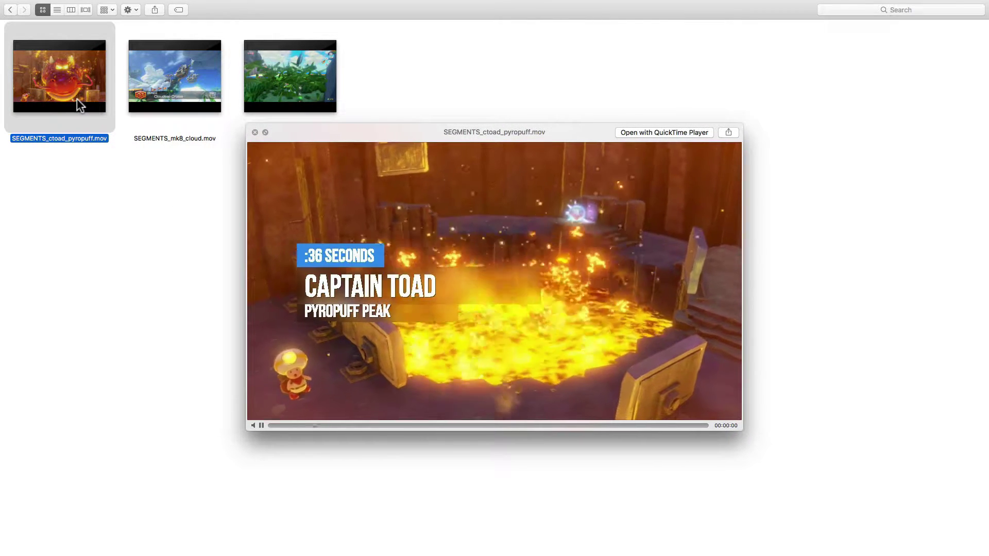
{"action": "left_click_drag", "start_coordinate": [548, 424], "coordinate": [720, 418]}
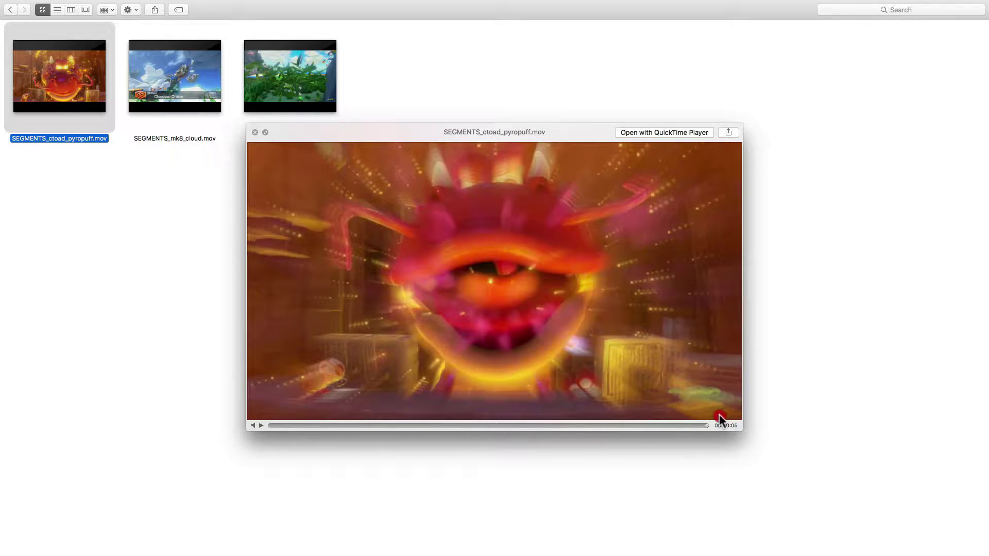
{"action": "key", "text": "space"}
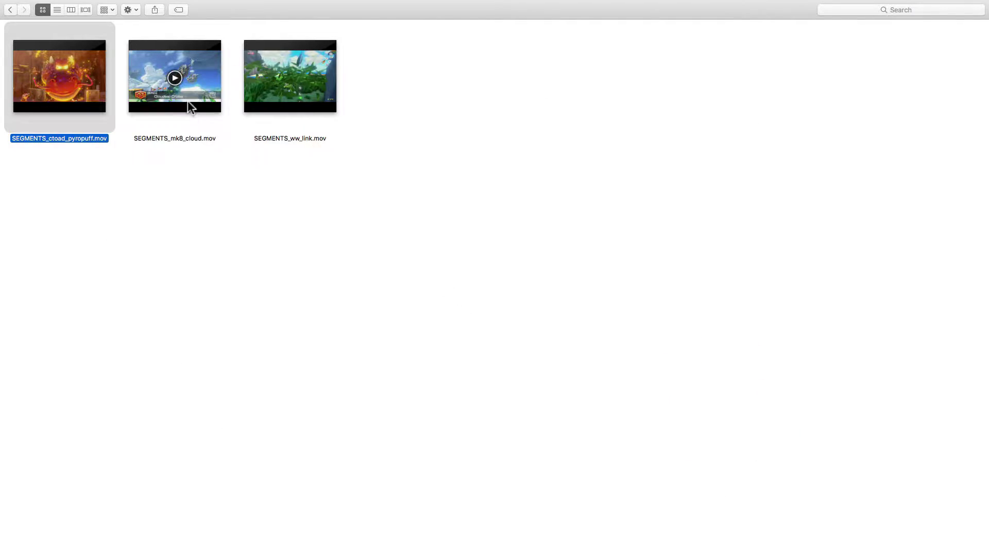
Quick Look SEGMENTS_mk8_cloud.mov, scrub to its end, and close the preview.
{"action": "left_click", "coordinate": [187, 101]}
{"action": "key", "text": "space"}
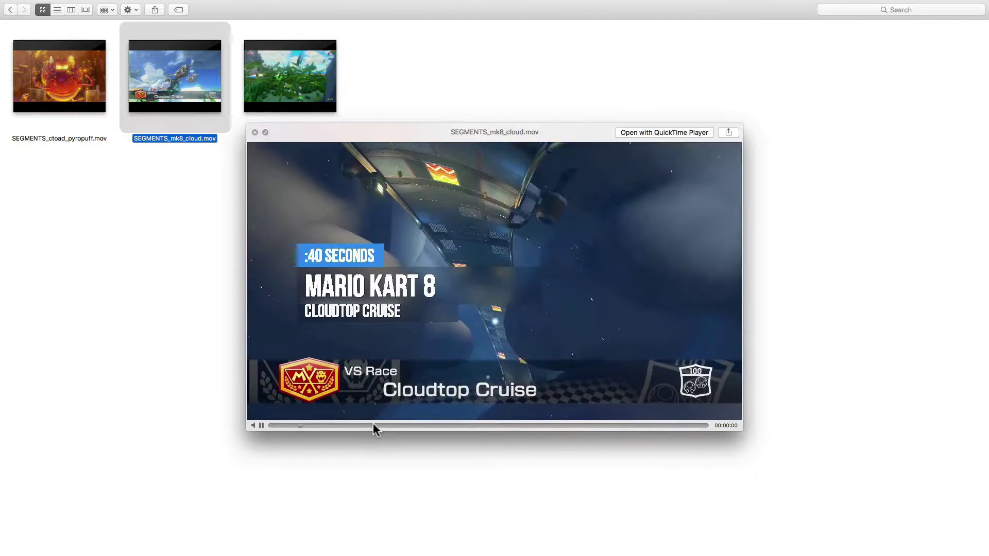
{"action": "left_click_drag", "start_coordinate": [373, 425], "coordinate": [727, 428]}
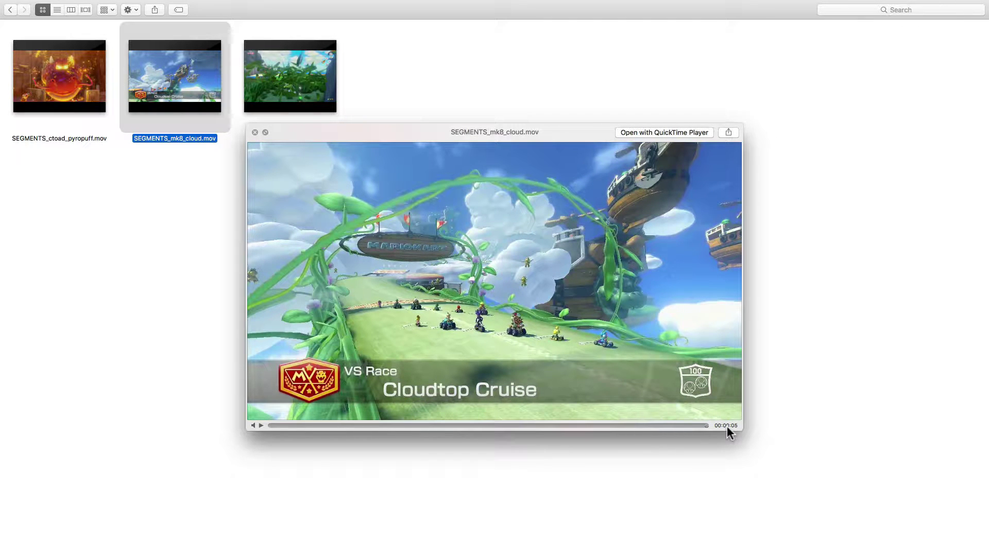
{"action": "key", "text": "space"}
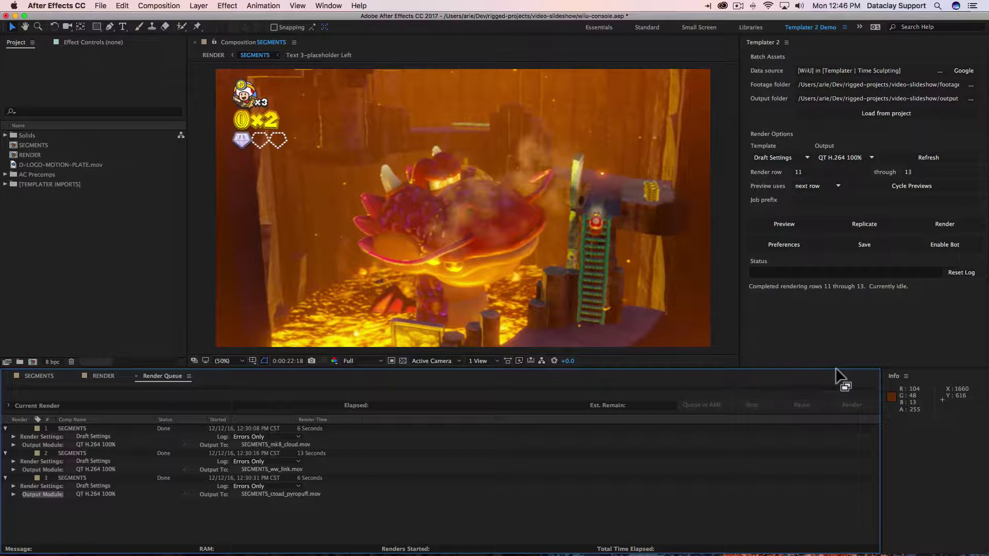
Start a new template from Edit > Templates > Render Settings.
{"action": "left_click", "coordinate": [124, 6]}
{"action": "mouse_move", "coordinate": [189, 269]}
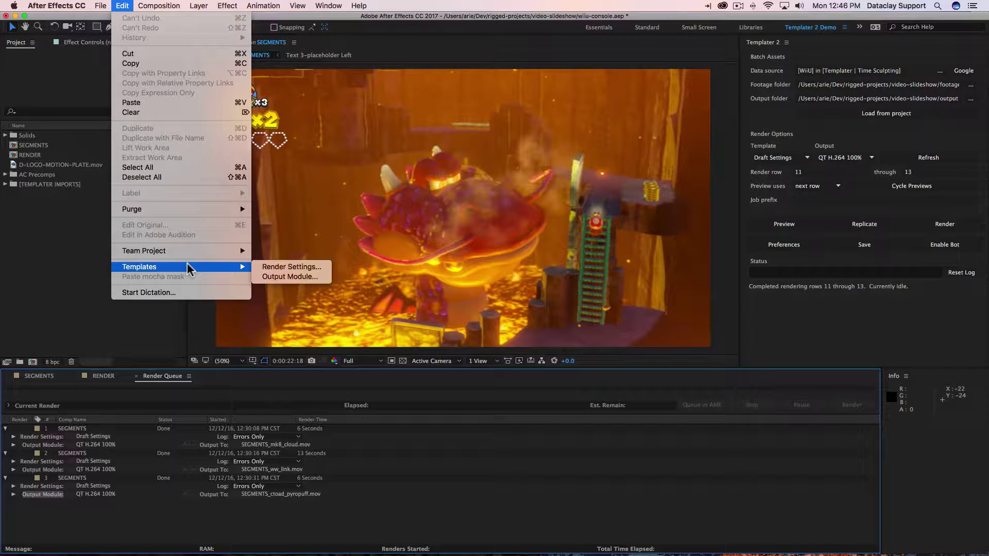
{"action": "left_click", "coordinate": [275, 267]}
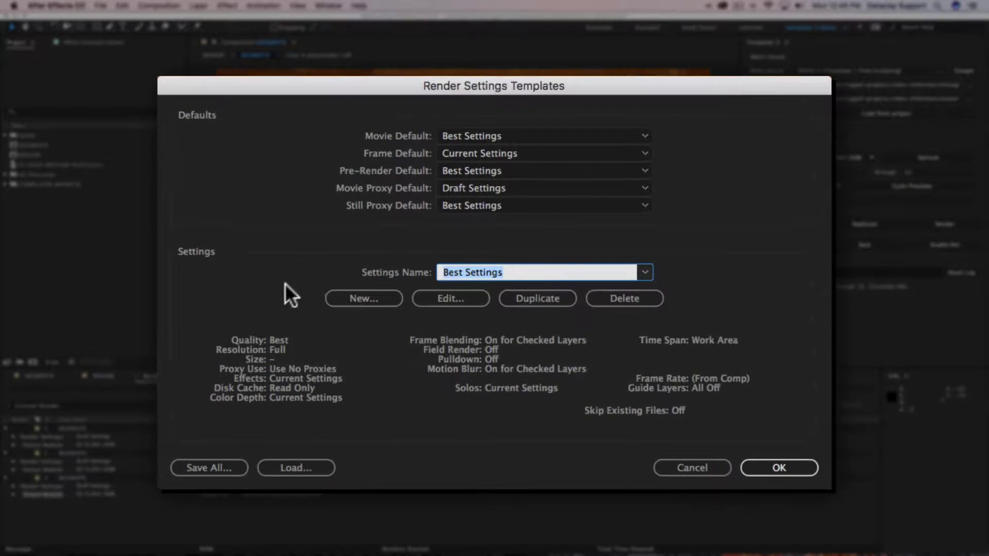
{"action": "left_click", "coordinate": [362, 298]}
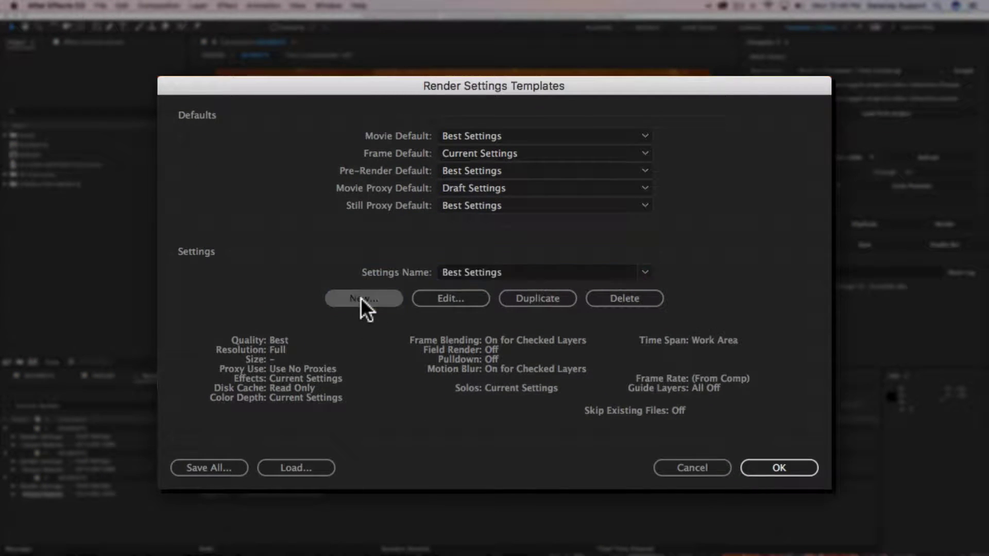
Set the new render settings to Draft quality, Third resolution and Length of Comp time span.
{"action": "left_click", "coordinate": [332, 101]}
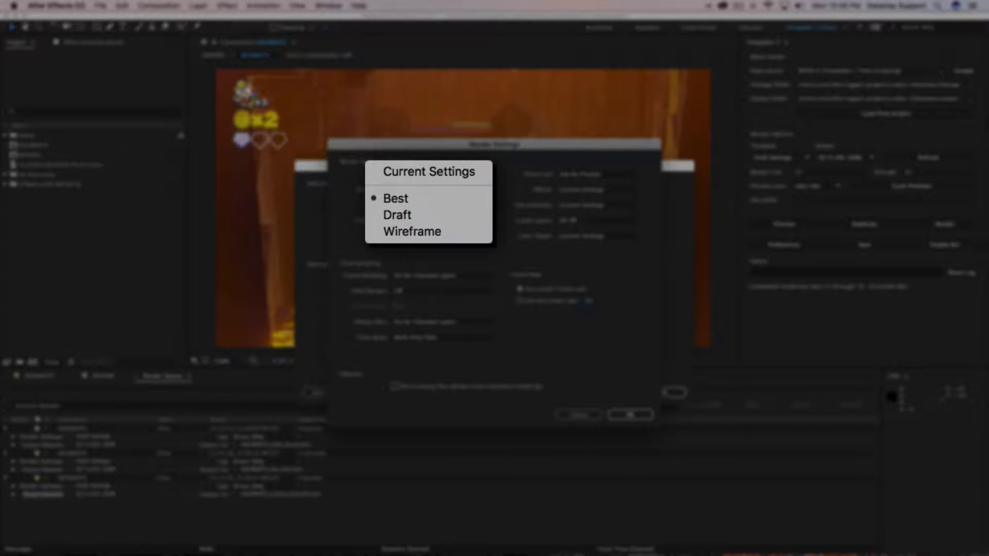
{"action": "left_click", "coordinate": [402, 214]}
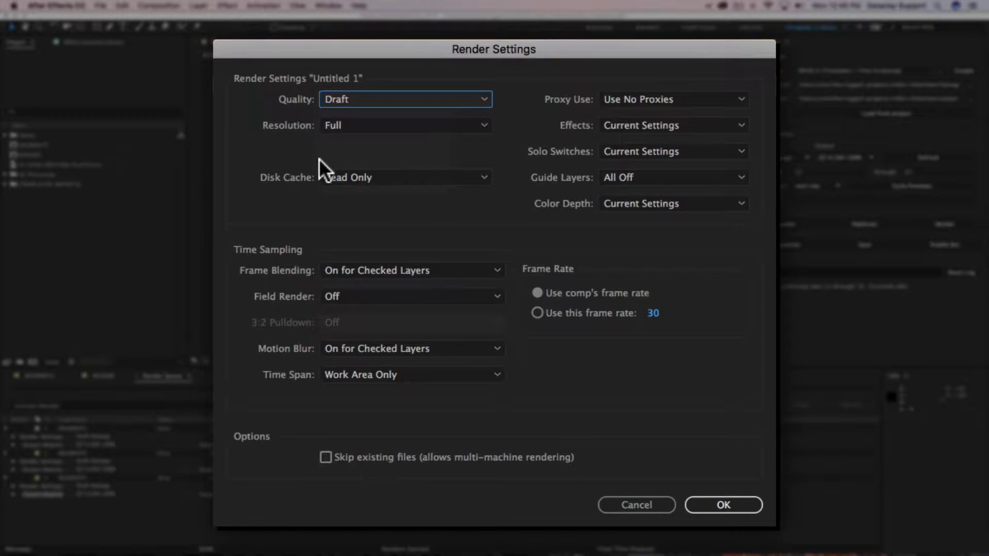
{"action": "left_click", "coordinate": [332, 129]}
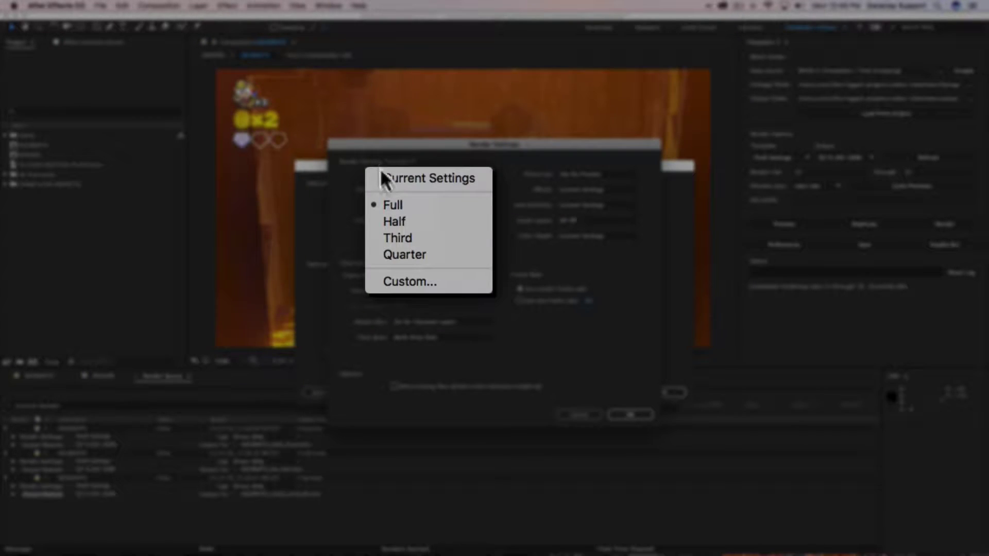
{"action": "left_click", "coordinate": [389, 236]}
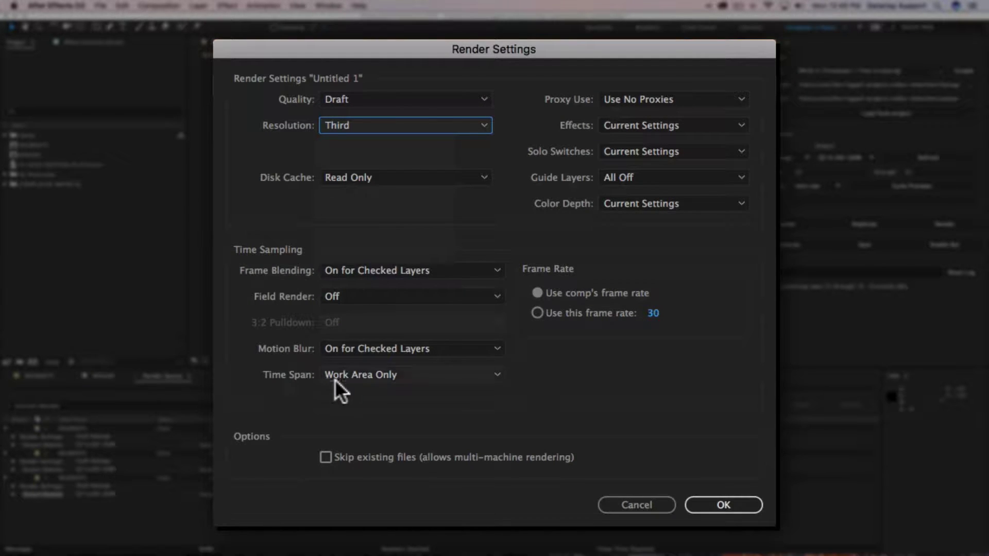
{"action": "left_click", "coordinate": [456, 376]}
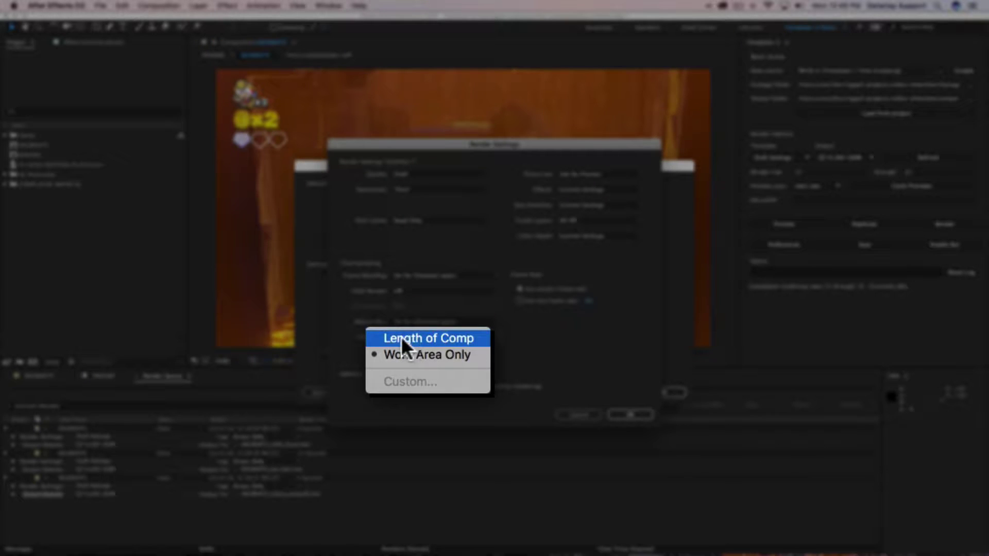
{"action": "left_click", "coordinate": [456, 338]}
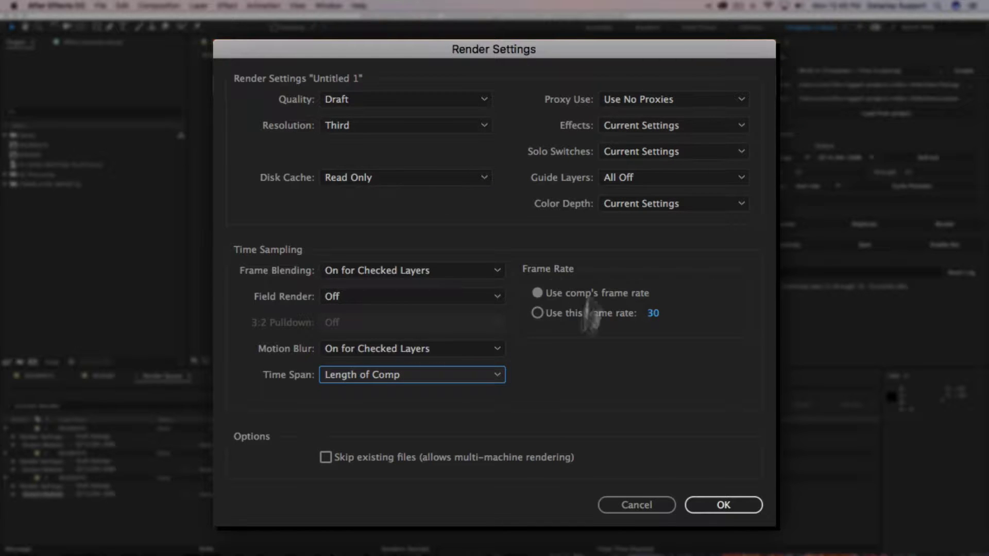
Name the render settings template 'Draft Comp' and save it.
{"action": "left_click", "coordinate": [745, 507]}
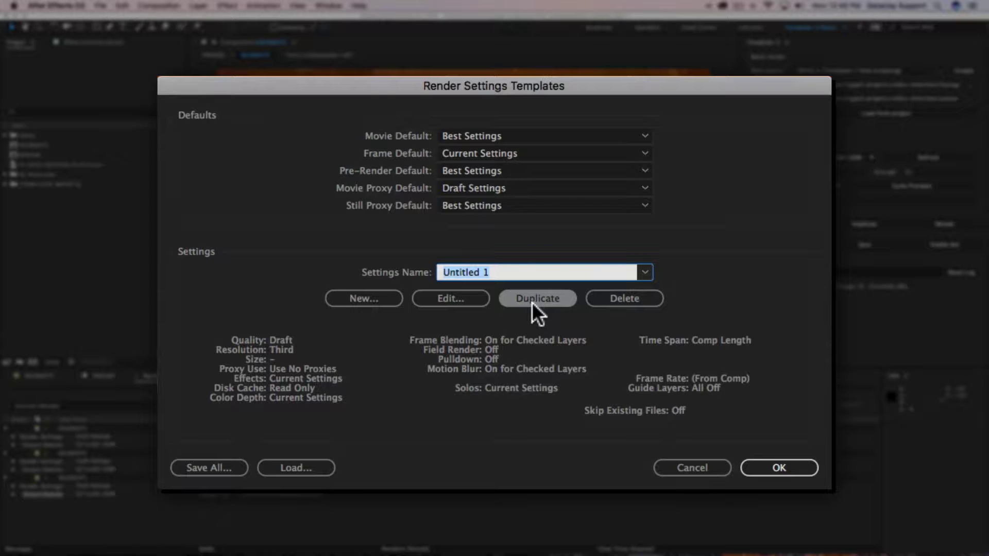
{"action": "type", "text": "Draft Comp"}
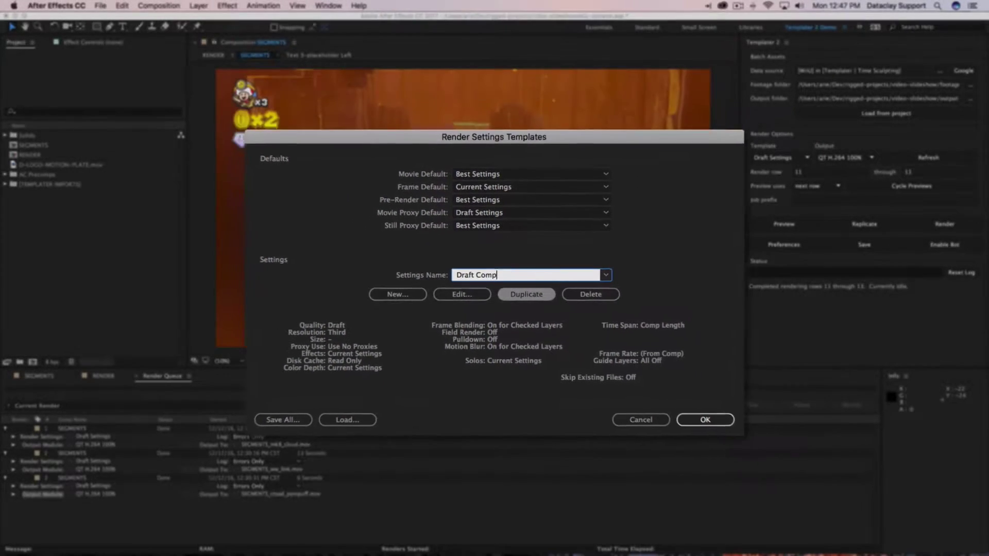
{"action": "left_click", "coordinate": [658, 392]}
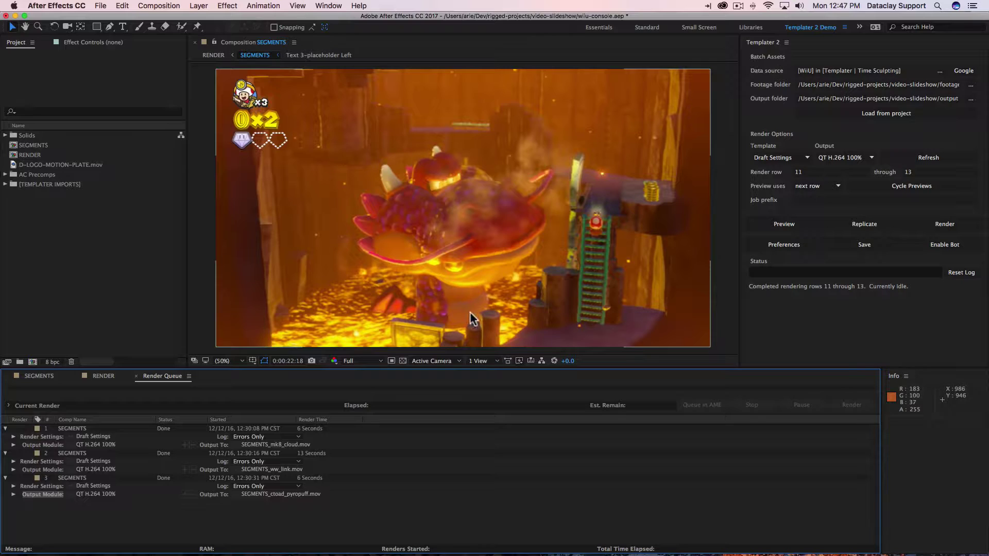
Refresh the Templater panel and check the Template list now offers Draft Comp.
{"action": "left_click", "coordinate": [847, 307]}
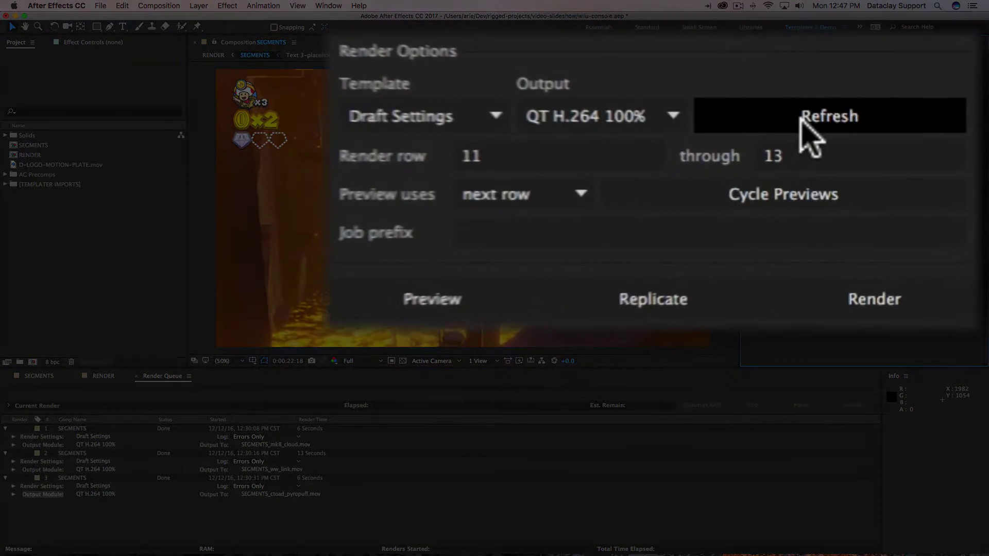
{"action": "left_click", "coordinate": [802, 124]}
{"action": "left_click", "coordinate": [372, 112]}
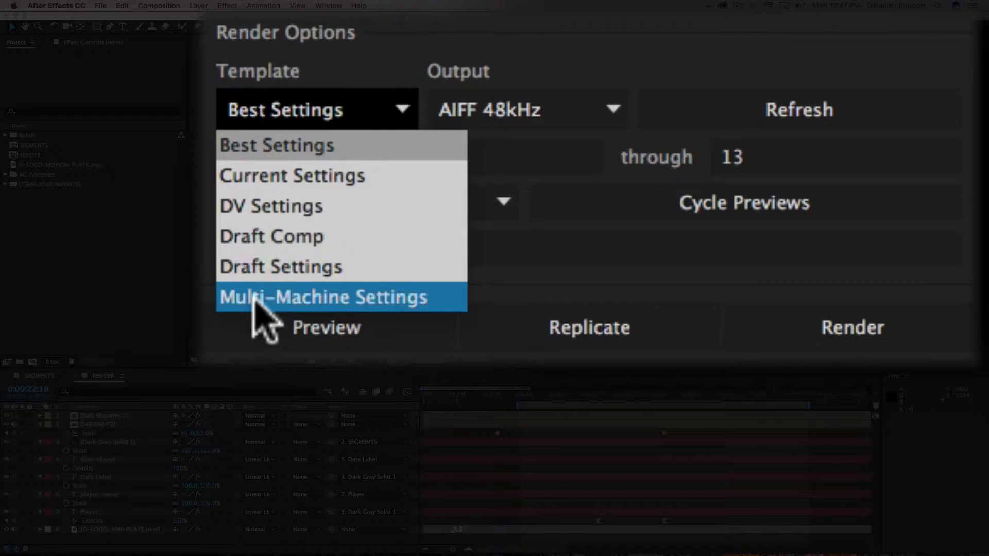
Render rows 11 through 13 with the Draft Comp template and QT H.264 100% output.
{"action": "left_click", "coordinate": [285, 243]}
{"action": "left_click", "coordinate": [545, 106]}
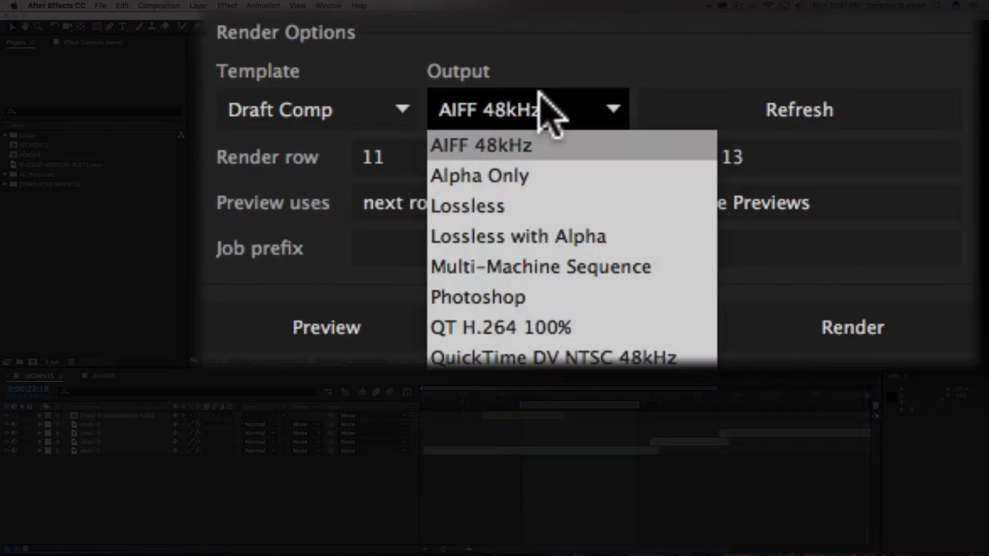
{"action": "left_click", "coordinate": [531, 334]}
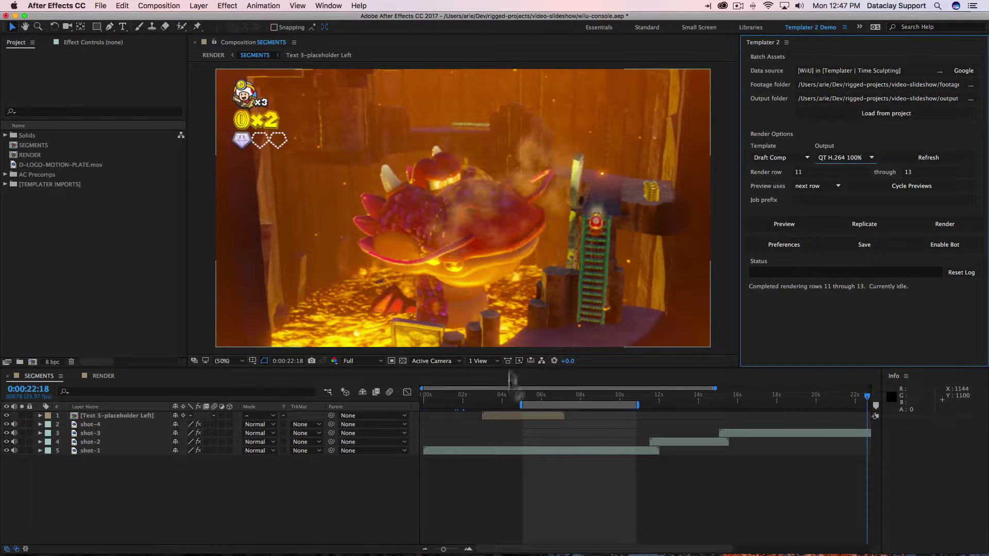
{"action": "mouse_move", "coordinate": [565, 396]}
{"action": "left_mouse_down"}
{"action": "mouse_move", "coordinate": [596, 397]}
{"action": "mouse_move", "coordinate": [556, 397]}
{"action": "mouse_move", "coordinate": [570, 396]}
{"action": "left_mouse_up"}
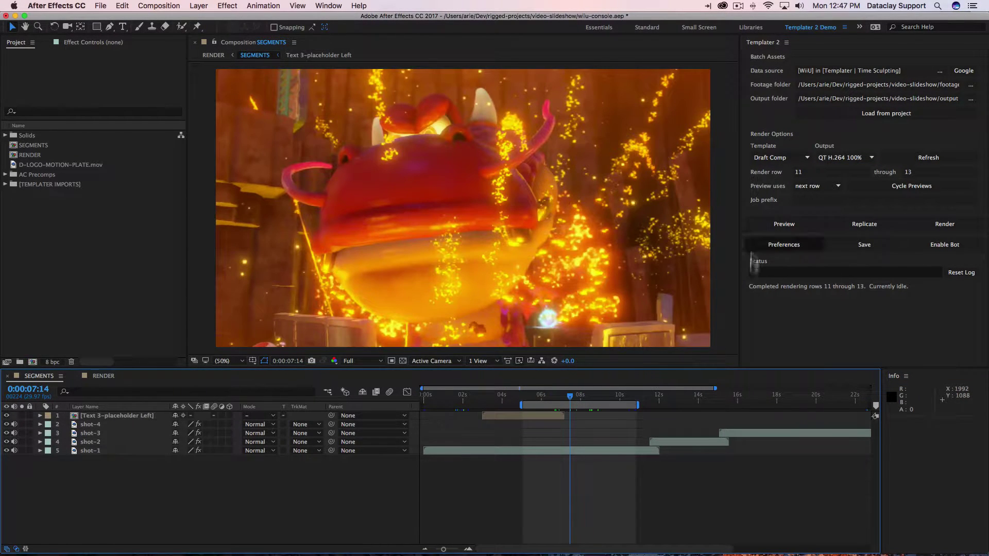
{"action": "left_click", "coordinate": [931, 225]}
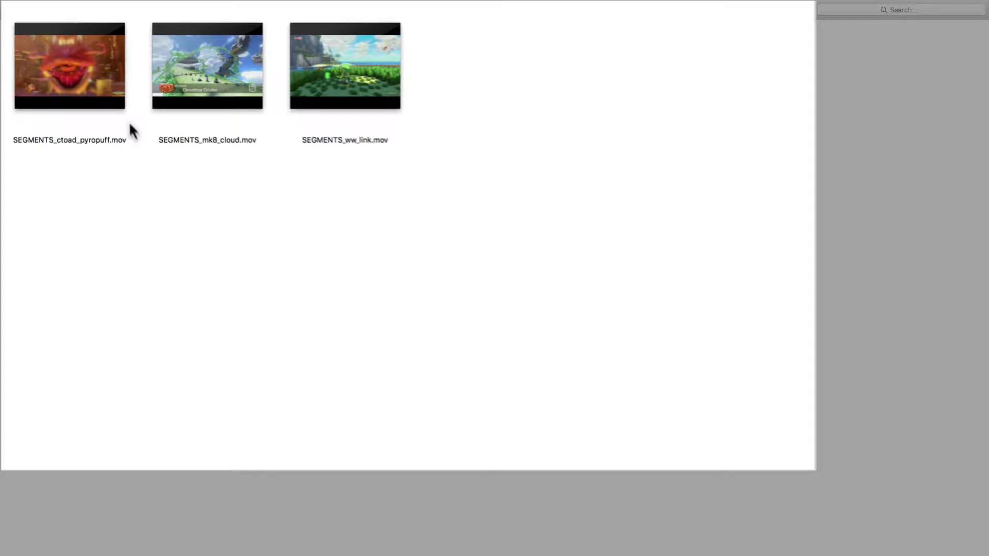
{"action": "left_click", "coordinate": [92, 102]}
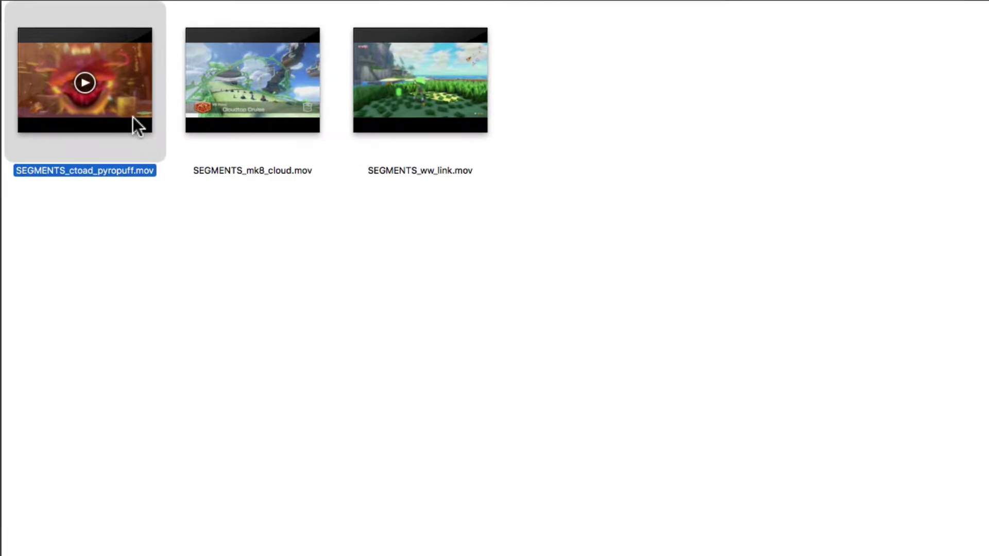
{"action": "key", "text": "space"}
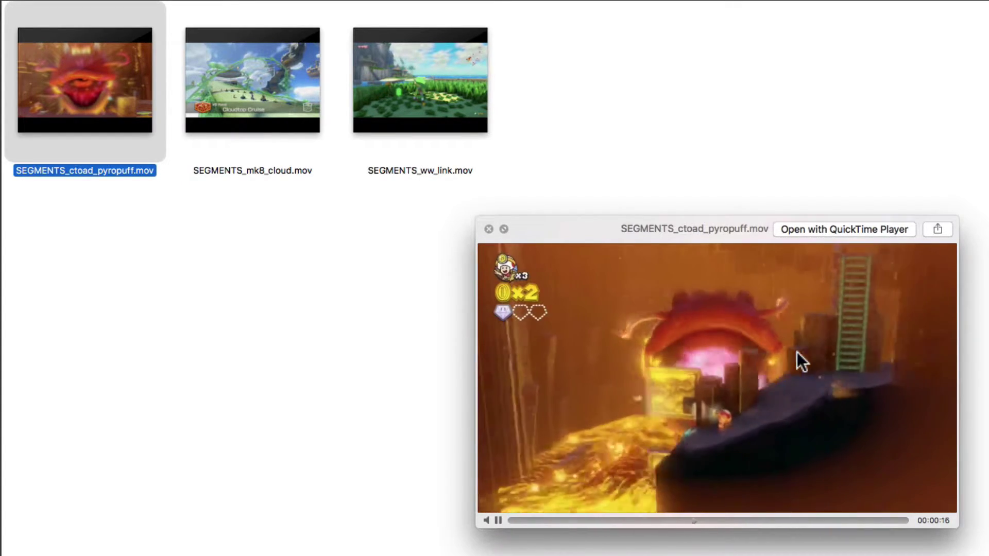
{"action": "left_click_drag", "start_coordinate": [713, 521], "coordinate": [900, 520]}
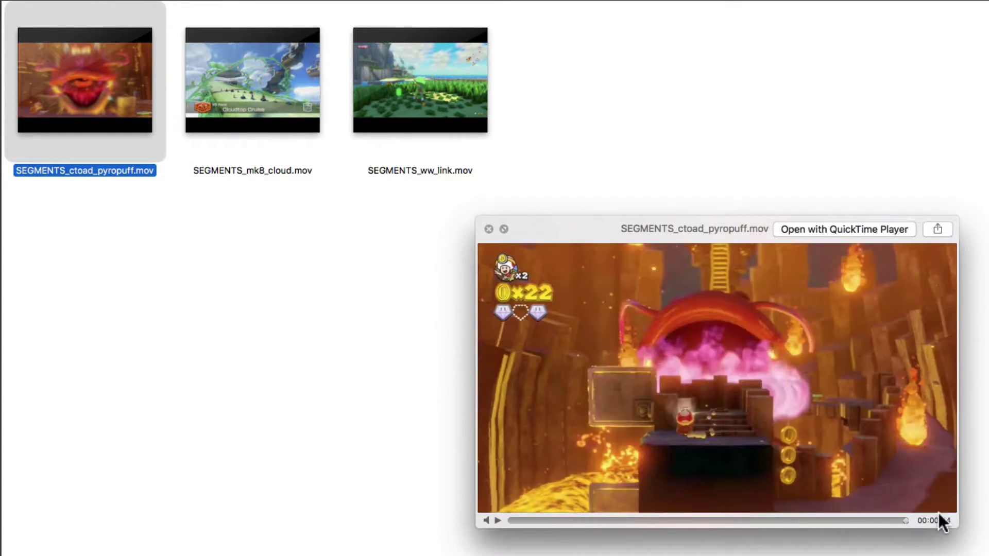
{"action": "key", "text": "space"}
{"action": "left_click", "coordinate": [294, 126]}
{"action": "key", "text": "space"}
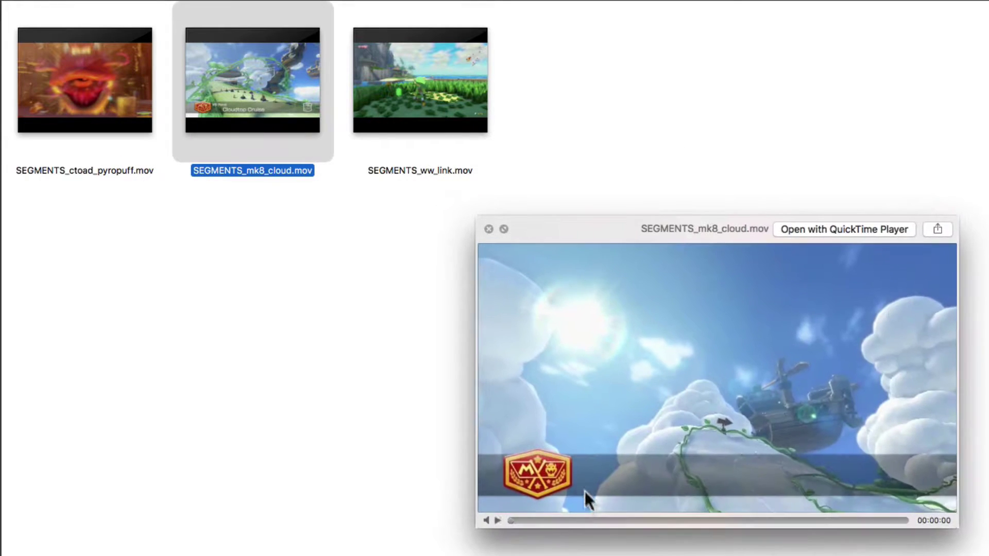
{"action": "left_click_drag", "start_coordinate": [530, 520], "coordinate": [899, 517]}
{"action": "key", "text": "space"}
{"action": "left_click", "coordinate": [419, 82]}
{"action": "key", "text": "space"}
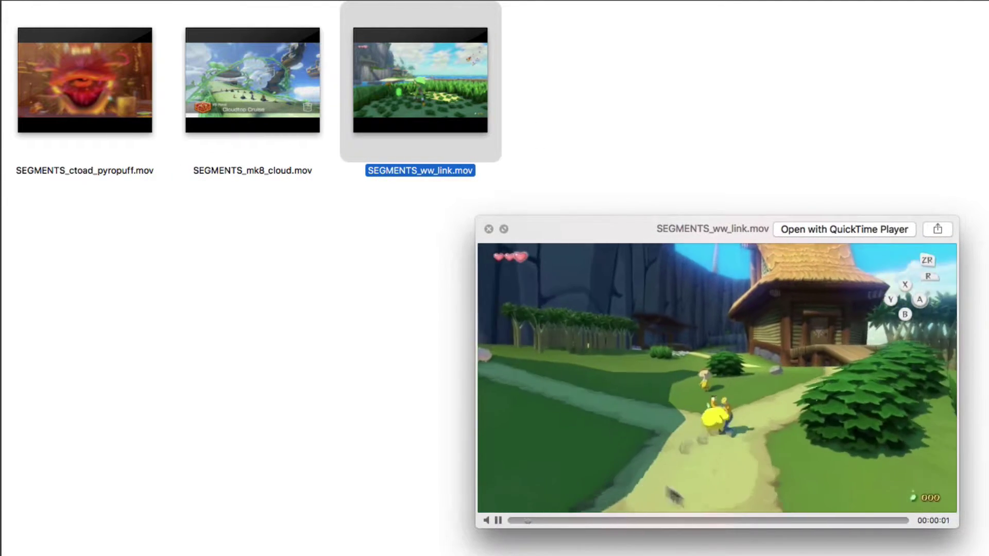
{"action": "left_click_drag", "start_coordinate": [748, 519], "coordinate": [919, 525]}
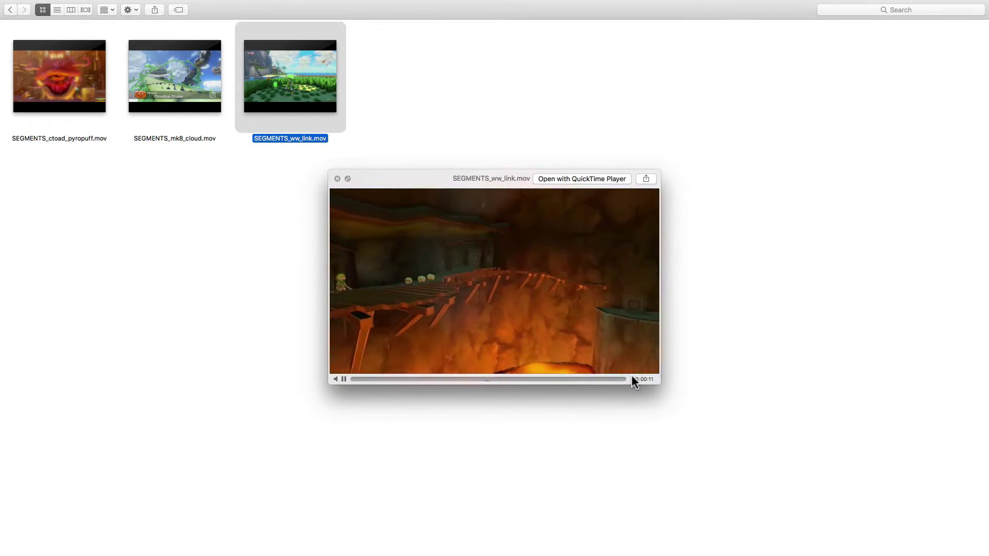
{"action": "key", "text": "space"}
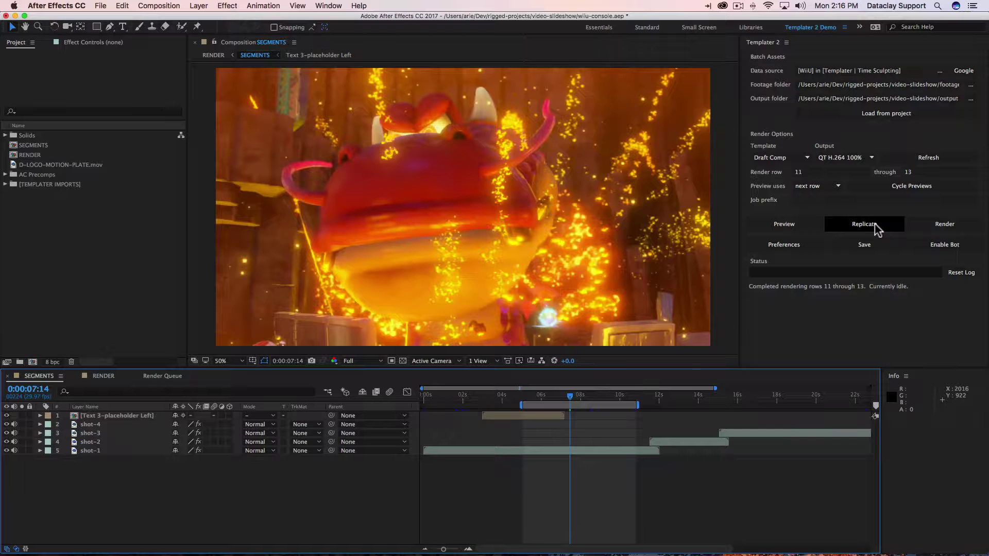
Enable 'Send replicates to Adobe Media Encoder' in the Templater preferences.
{"action": "left_click", "coordinate": [783, 244]}
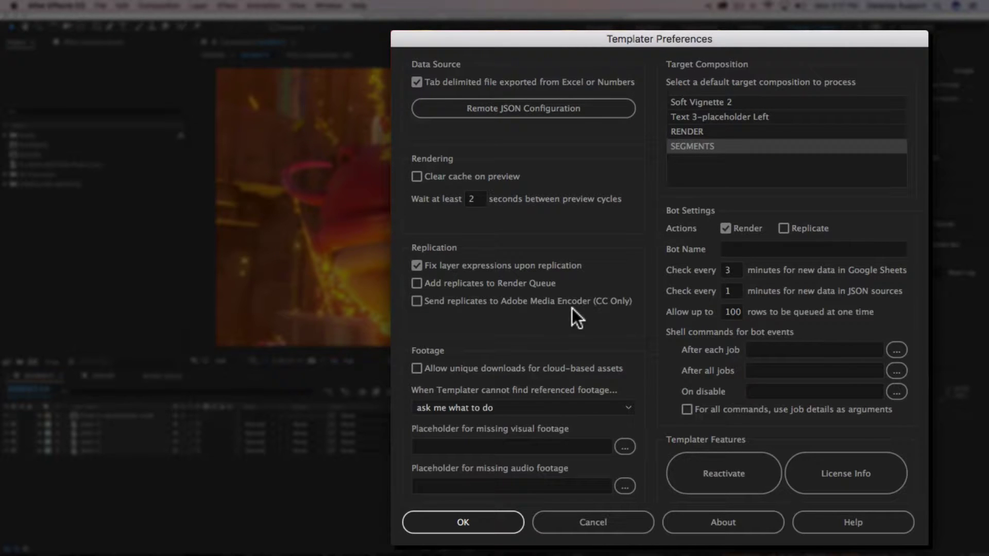
{"action": "left_click", "coordinate": [416, 301]}
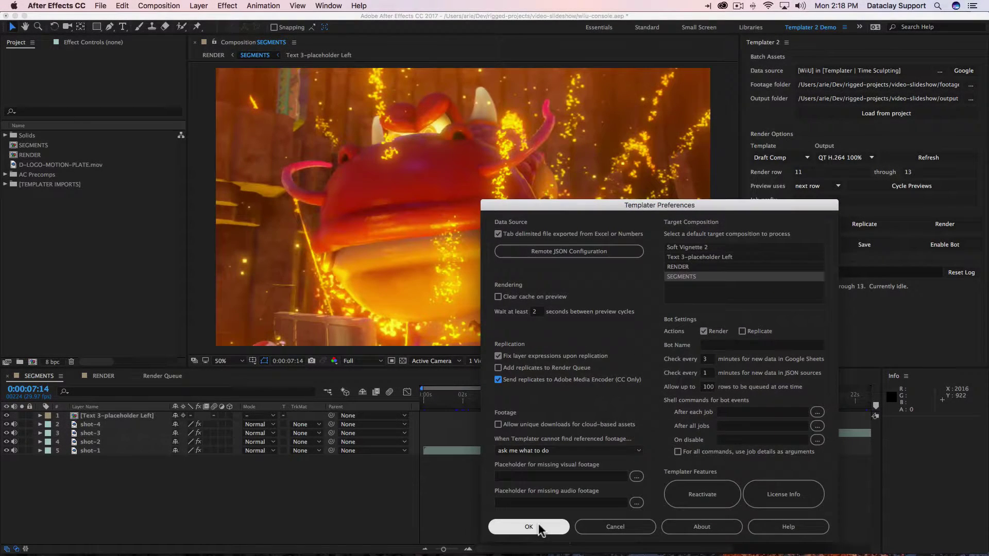
{"action": "left_click", "coordinate": [515, 536]}
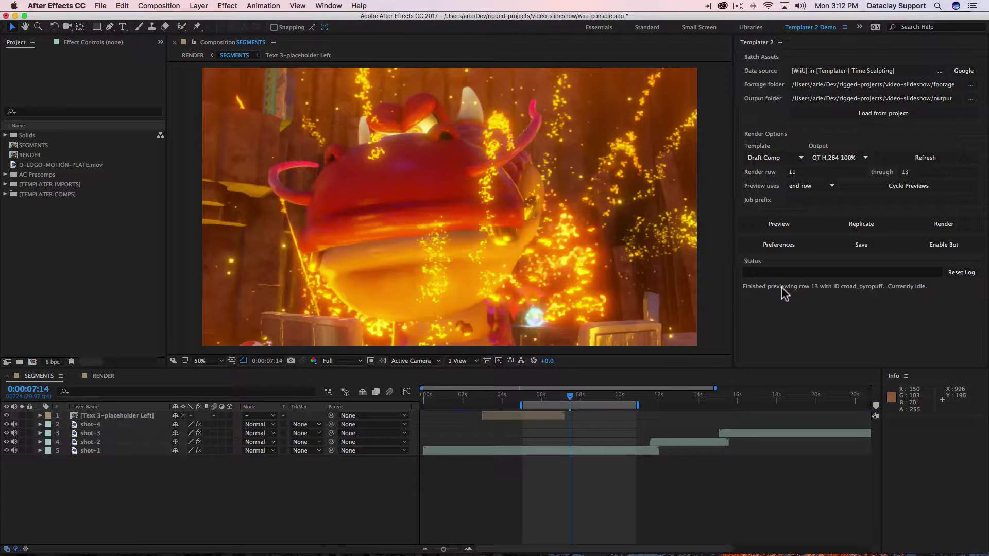
In Media Encoder, show the Watch Folders panel and add the output folder as a watch folder.
{"action": "key", "text": "super+Tab"}
{"action": "key", "text": "super+Tab"}
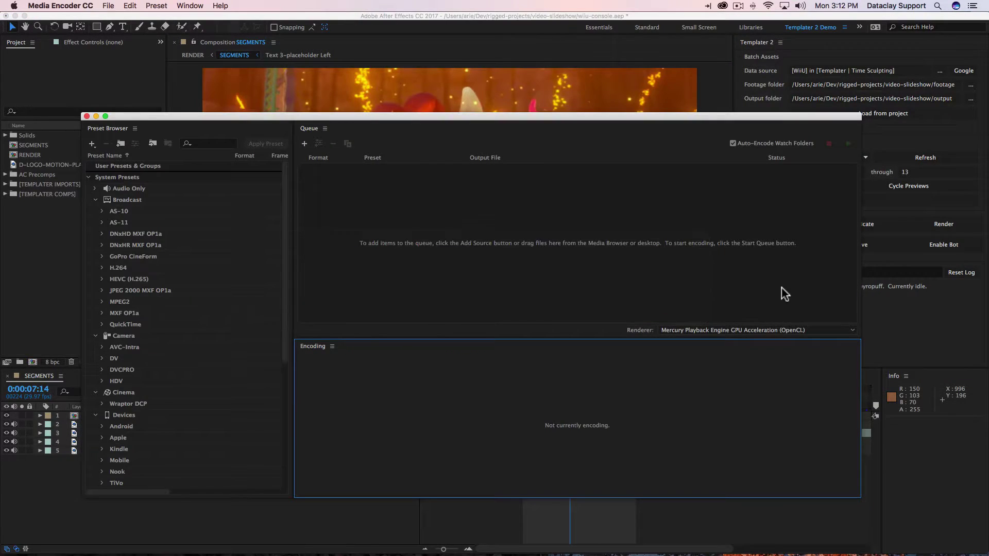
{"action": "left_click_drag", "start_coordinate": [861, 497], "coordinate": [669, 428]}
{"action": "left_click_drag", "start_coordinate": [548, 121], "coordinate": [599, 46]}
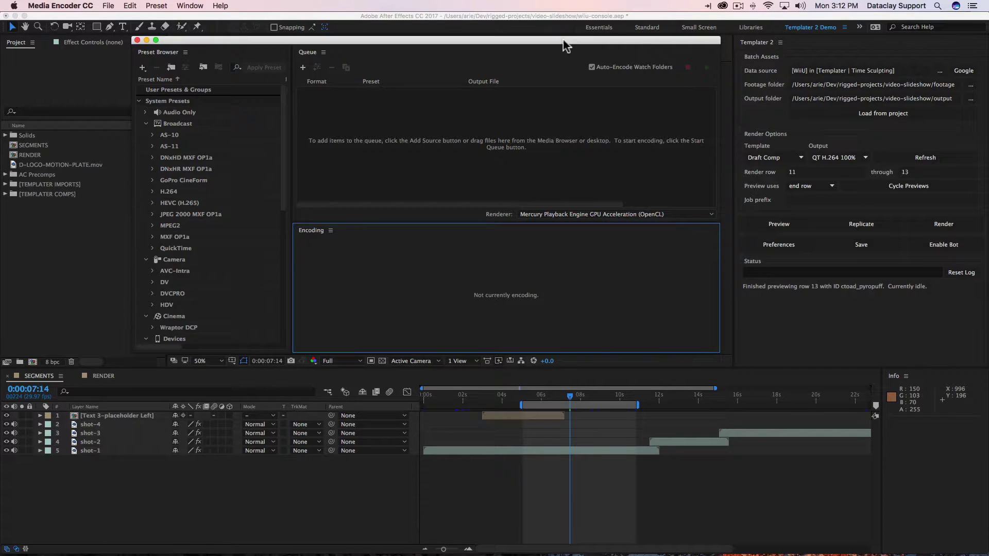
{"action": "left_click", "coordinate": [194, 6]}
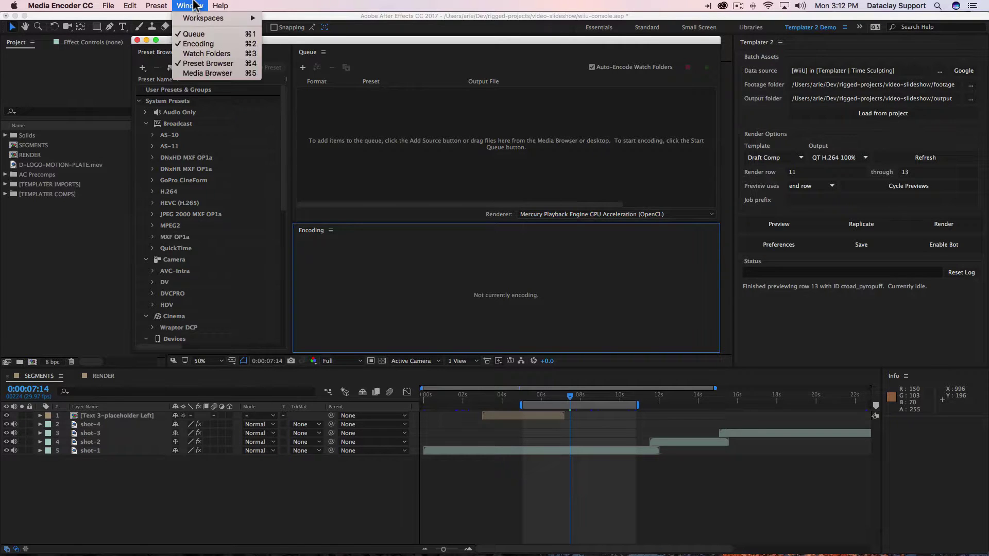
{"action": "left_click", "coordinate": [201, 53]}
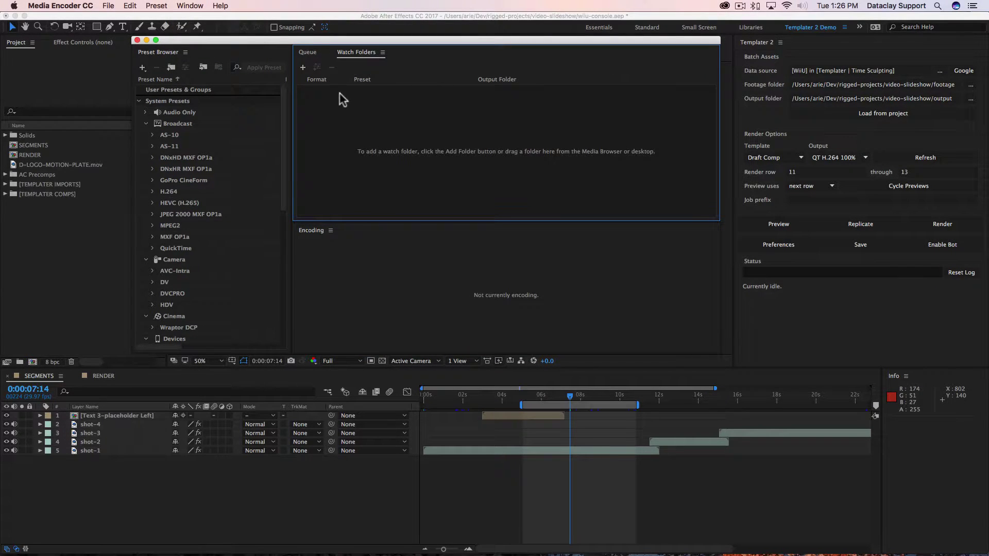
{"action": "left_click", "coordinate": [303, 68]}
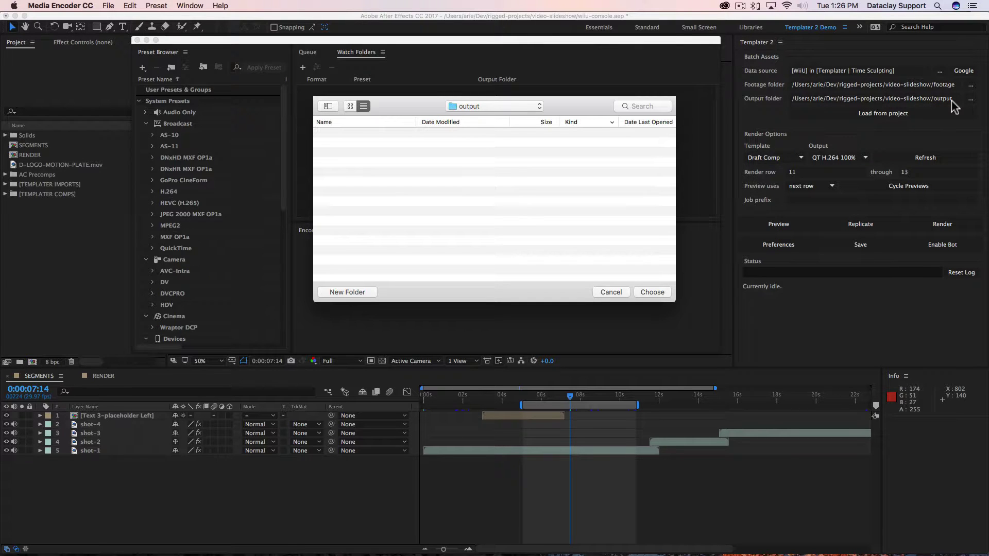
{"action": "left_click", "coordinate": [652, 292]}
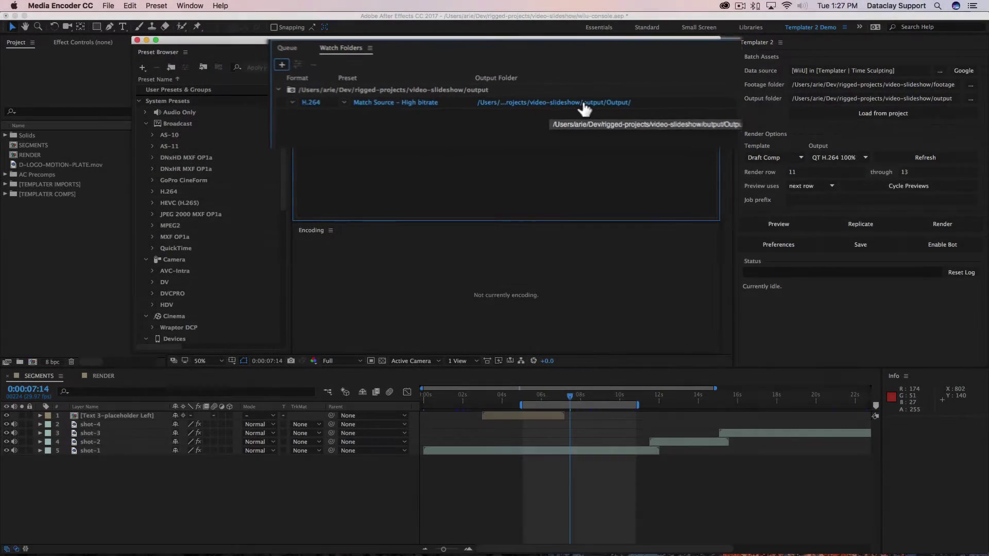
Send watch-folder encodes to a new Encoded subfolder, then replicate rows 11–13 in Templater.
{"action": "left_click", "coordinate": [579, 102]}
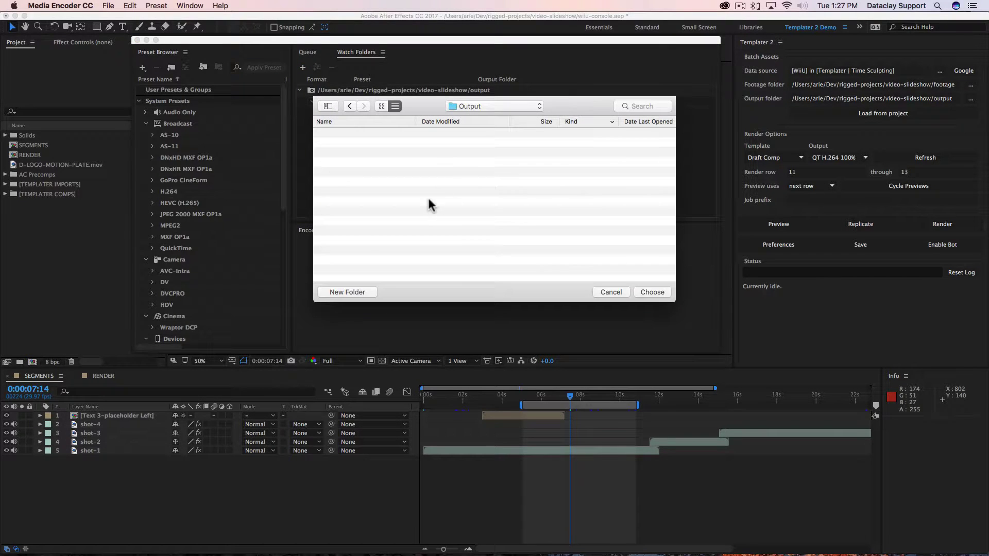
{"action": "left_click", "coordinate": [479, 105]}
{"action": "left_click", "coordinate": [479, 116]}
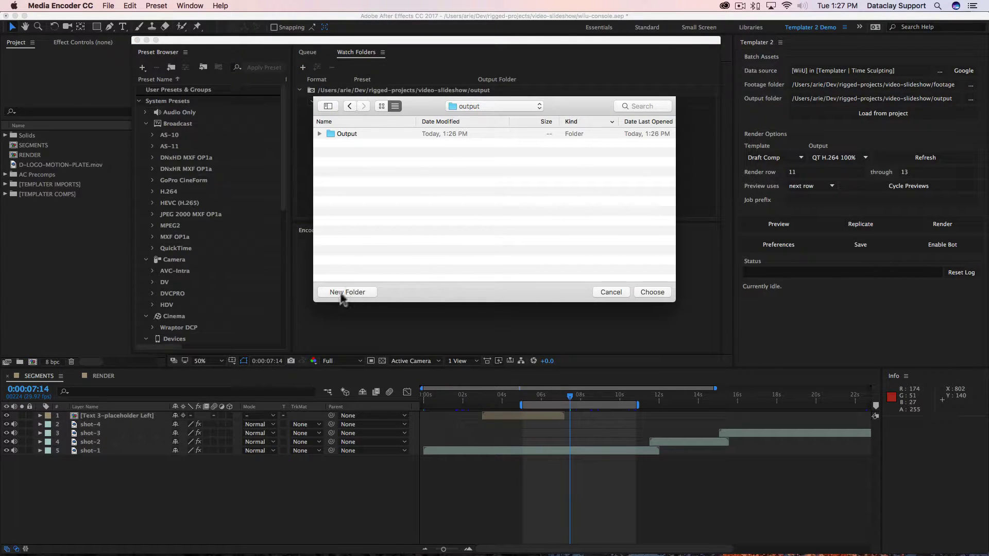
{"action": "left_click", "coordinate": [341, 295]}
{"action": "type", "text": "EN"}
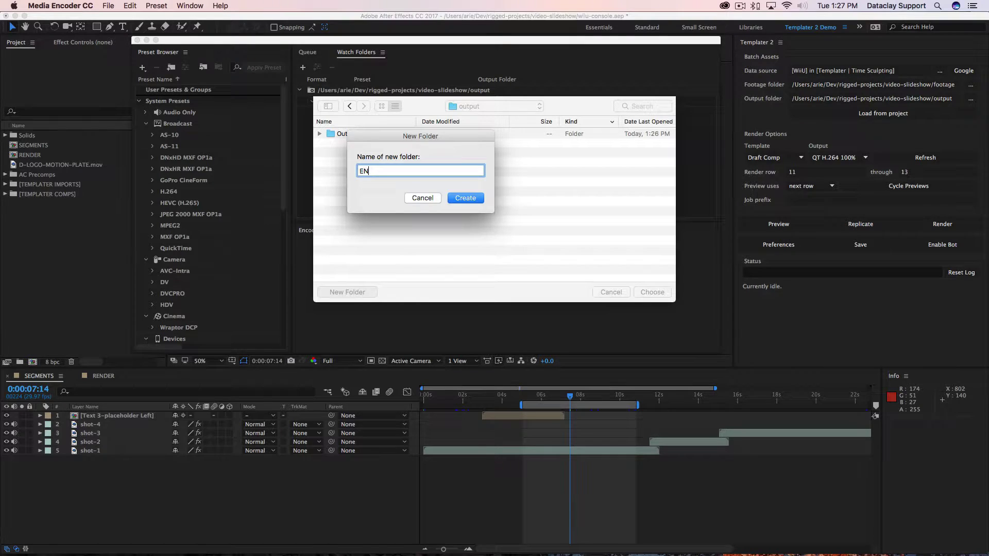
{"action": "key", "text": "Return"}
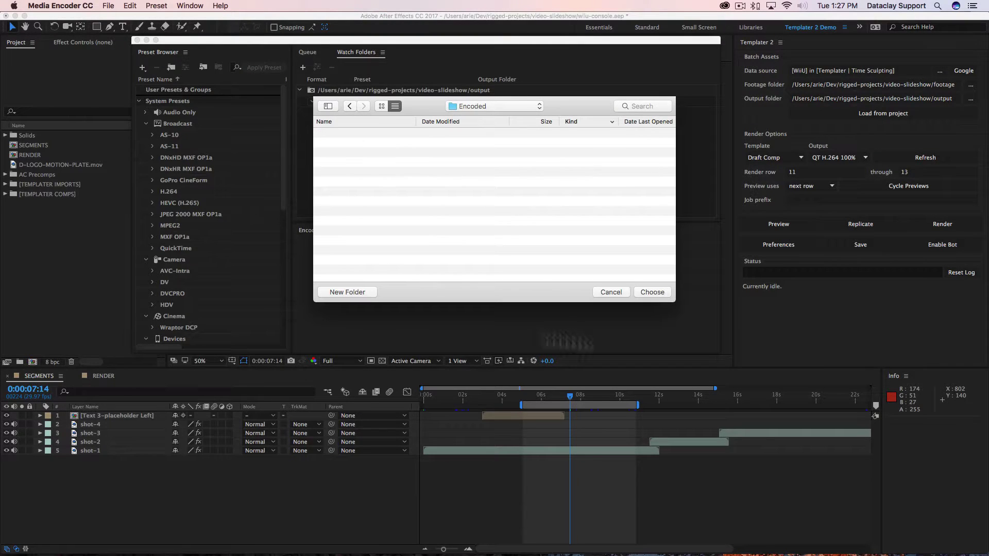
{"action": "left_click", "coordinate": [663, 293]}
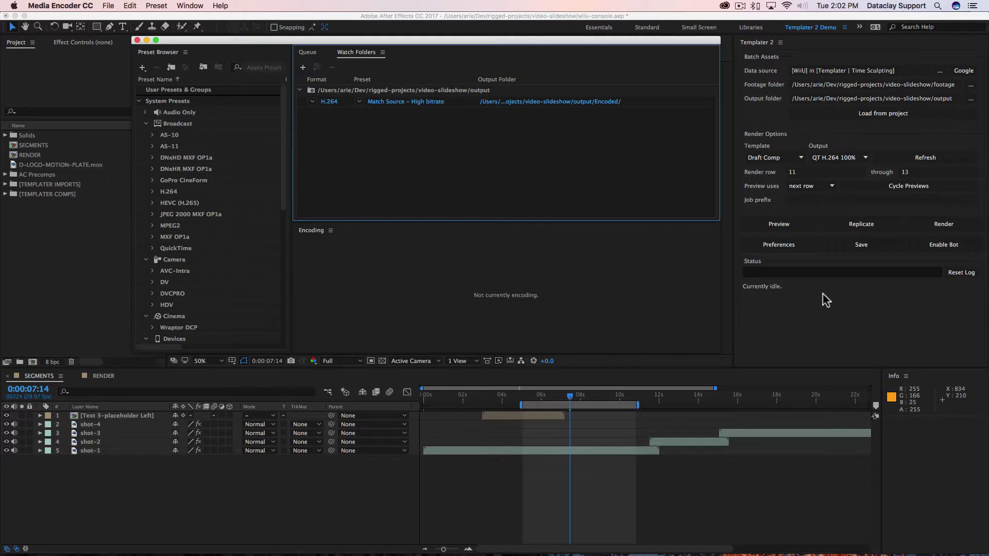
{"action": "left_click", "coordinate": [827, 301]}
{"action": "left_click", "coordinate": [856, 227]}
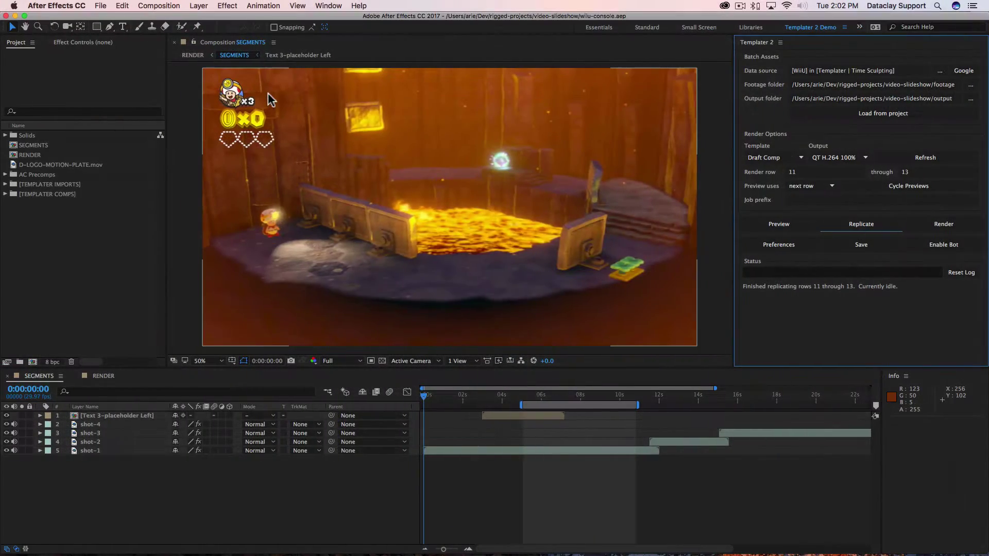
In the Media Encoder queue, reveal the full output paths and start encoding the three segments.
{"action": "key", "text": "super+Tab"}
{"action": "key", "text": "super+Tab"}
{"action": "key", "text": "super+Tab"}
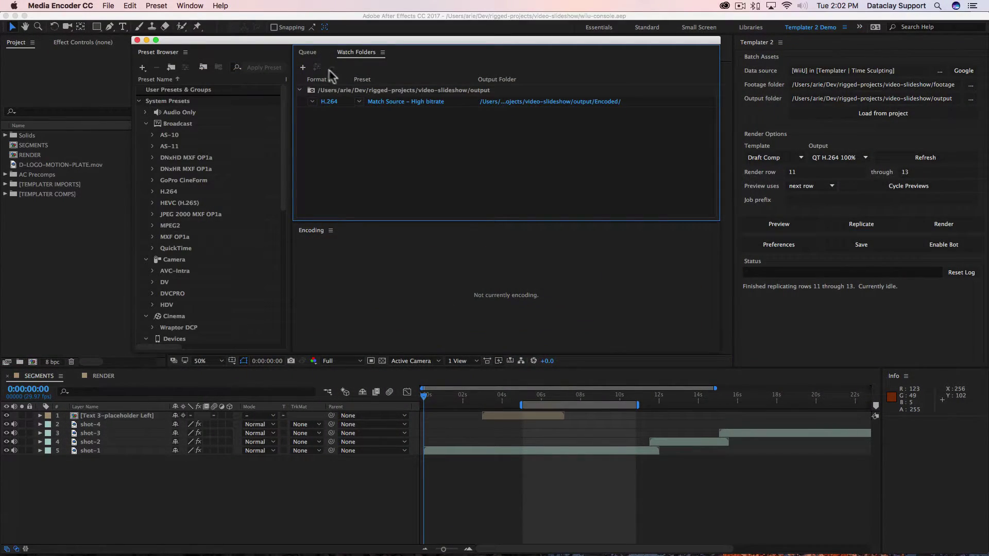
{"action": "left_click", "coordinate": [309, 53]}
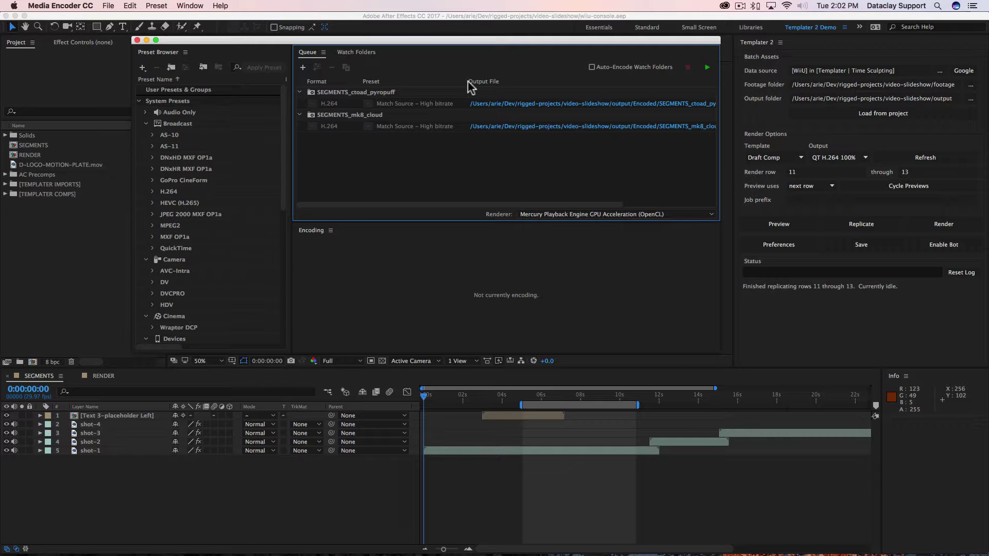
{"action": "left_click_drag", "start_coordinate": [465, 82], "coordinate": [433, 83]}
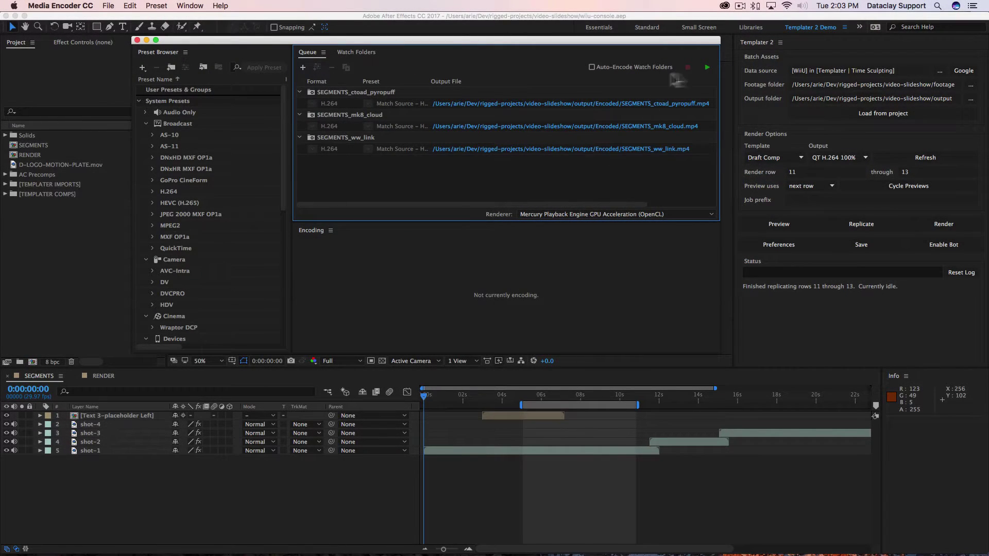
{"action": "left_click", "coordinate": [707, 68]}
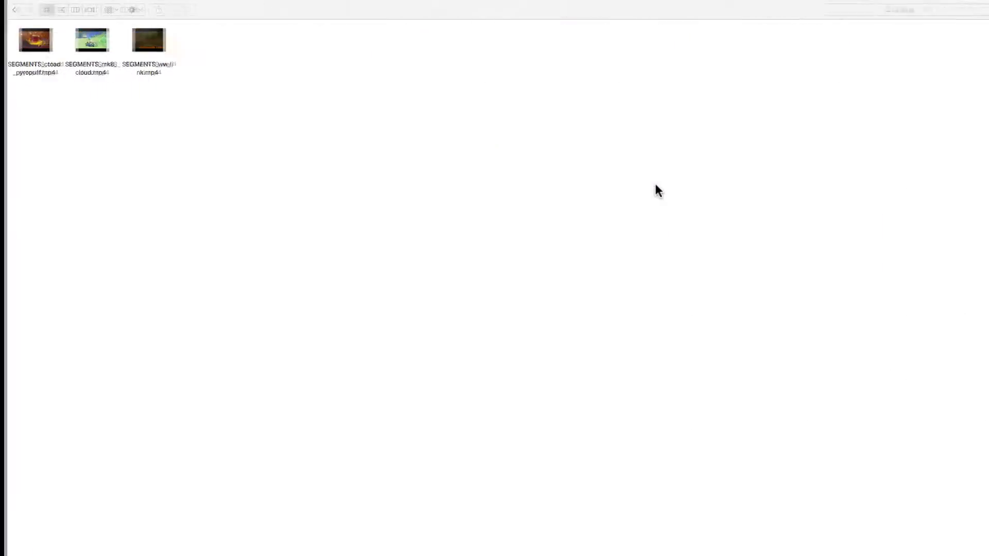
Enlarge the Finder icons in the Encoded folder to 208×208.
{"action": "key", "text": "super+j"}
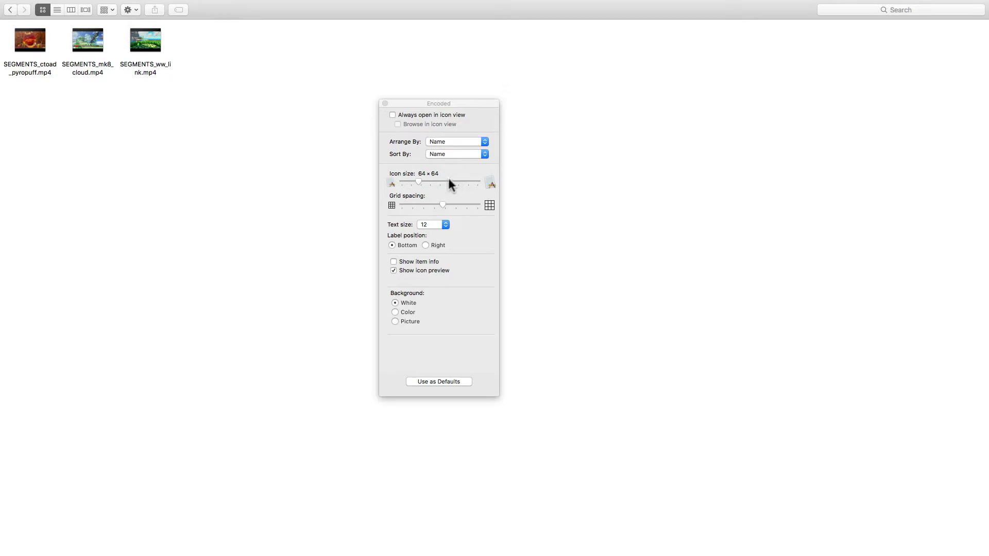
{"action": "left_click_drag", "start_coordinate": [421, 181], "coordinate": [452, 180]}
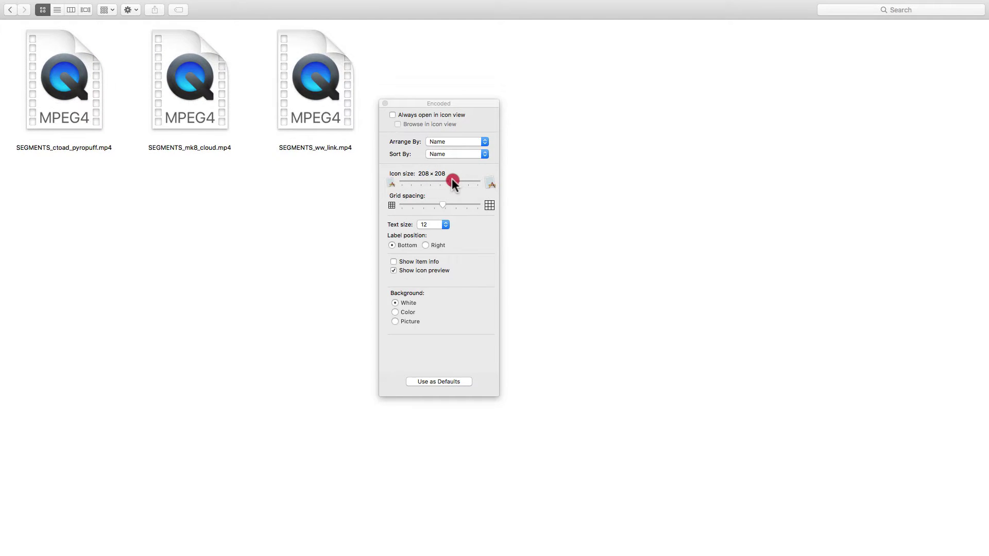
{"action": "left_click", "coordinate": [384, 104]}
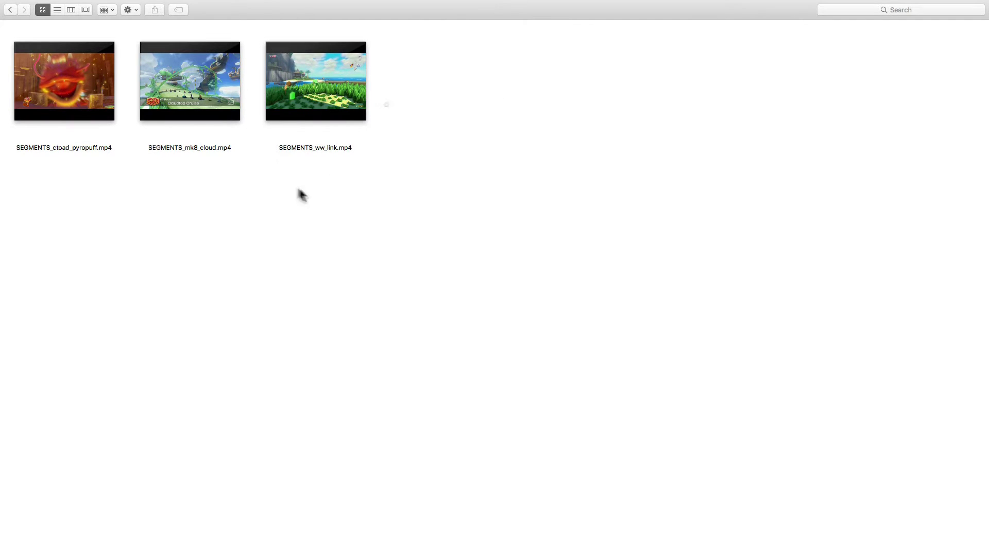
Quick Look SEGMENTS_ctoad_pyropuff.mp4 and skim through it.
{"action": "left_click", "coordinate": [102, 110]}
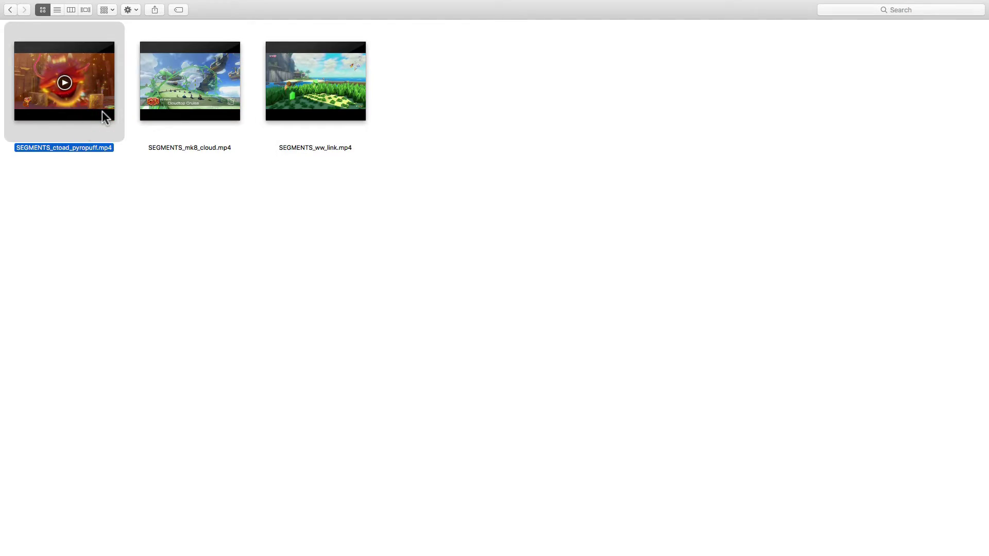
{"action": "key", "text": "space"}
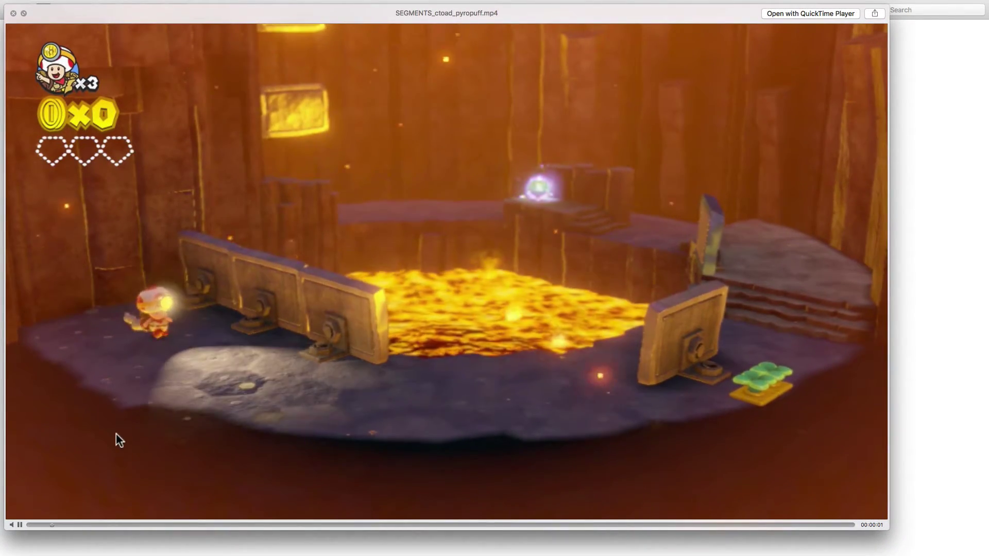
{"action": "left_click", "coordinate": [110, 524]}
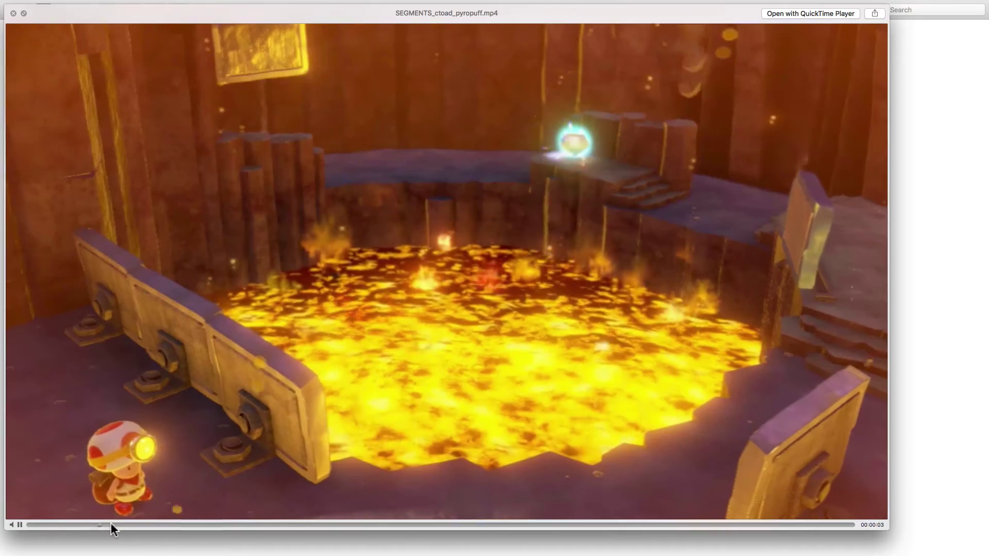
{"action": "left_click_drag", "start_coordinate": [110, 524], "coordinate": [863, 493]}
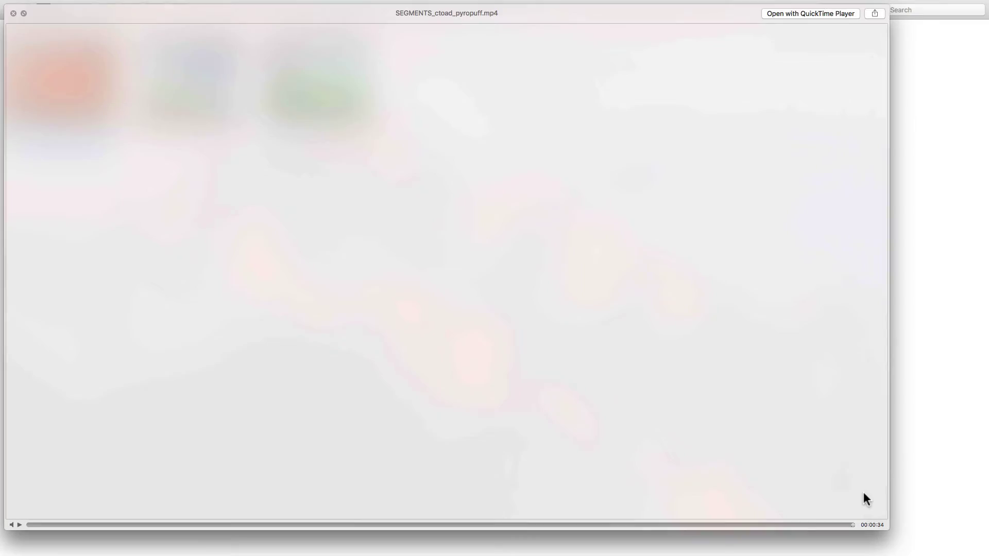
{"action": "key", "text": "space"}
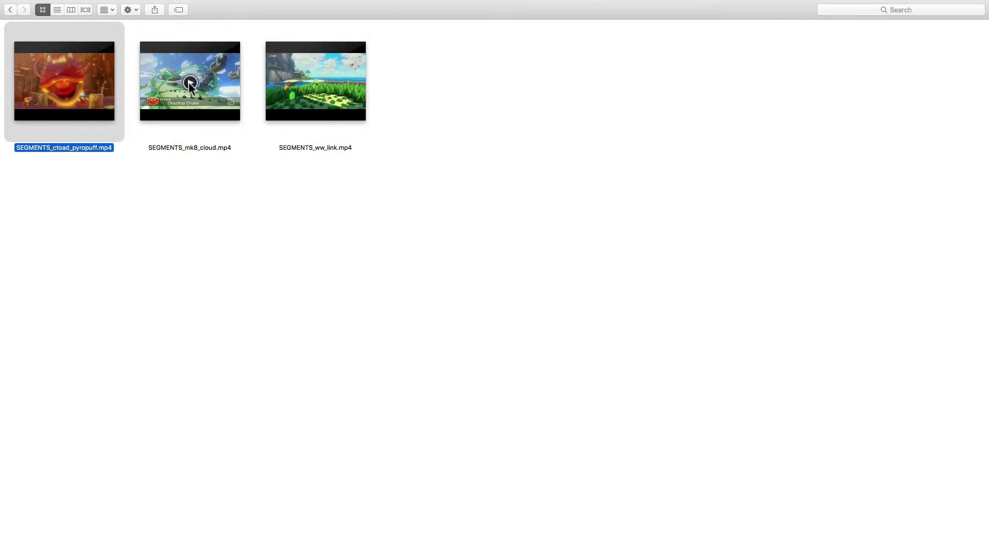
Quick Look and skim SEGMENTS_mk8_cloud.mp4 and SEGMENTS_ww_link.mp4.
{"action": "left_click", "coordinate": [183, 87]}
{"action": "key", "text": "space"}
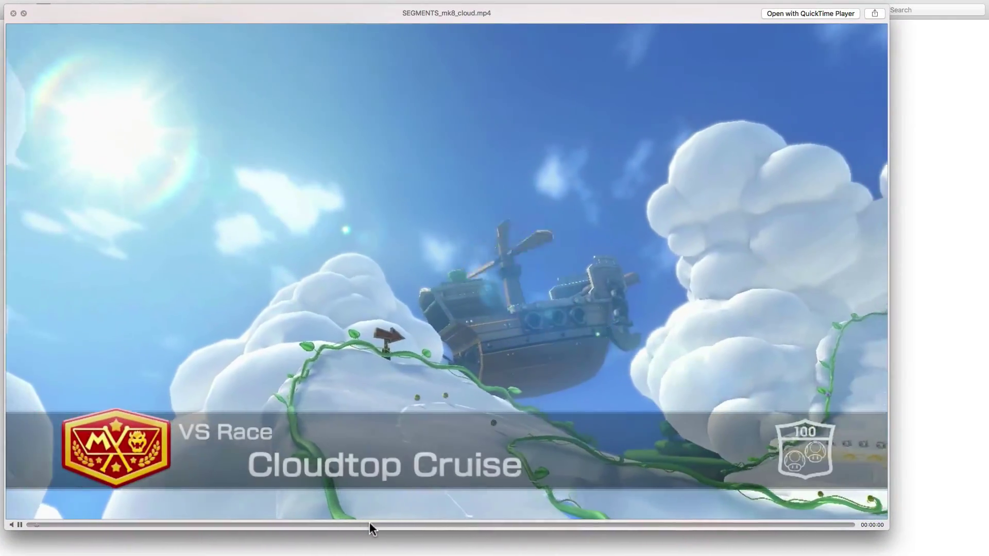
{"action": "left_click_drag", "start_coordinate": [369, 523], "coordinate": [854, 528]}
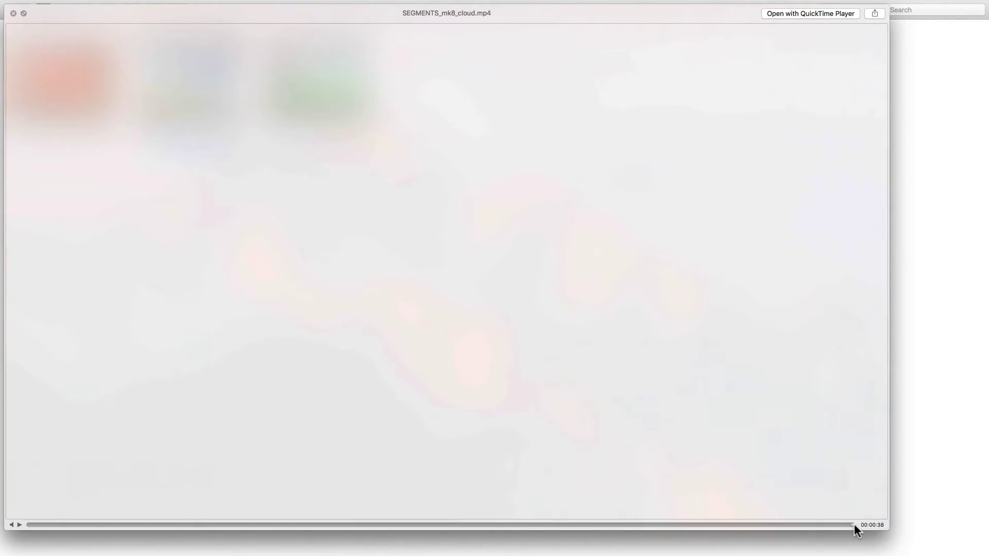
{"action": "left_click", "coordinate": [855, 524]}
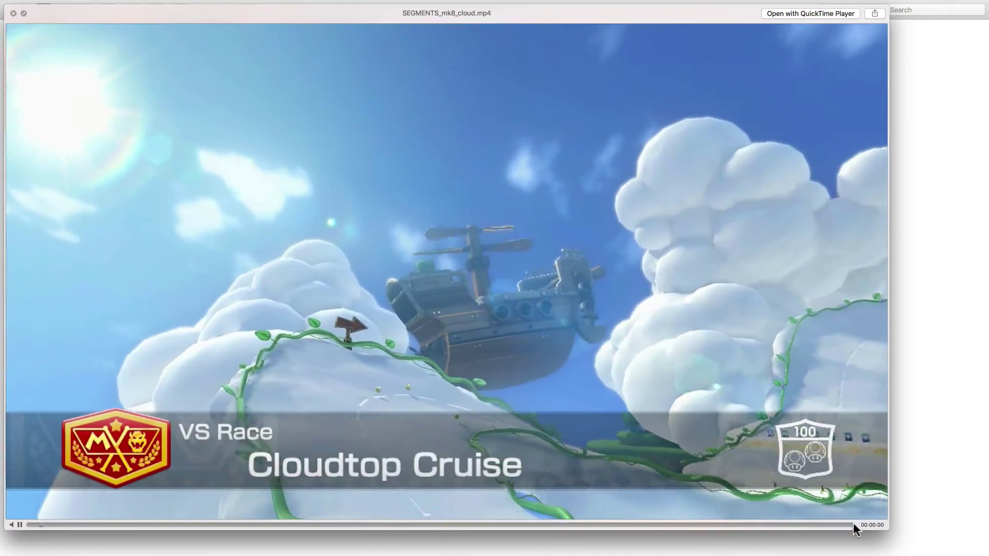
{"action": "key", "text": "space"}
{"action": "left_click", "coordinate": [347, 103]}
{"action": "key", "text": "space"}
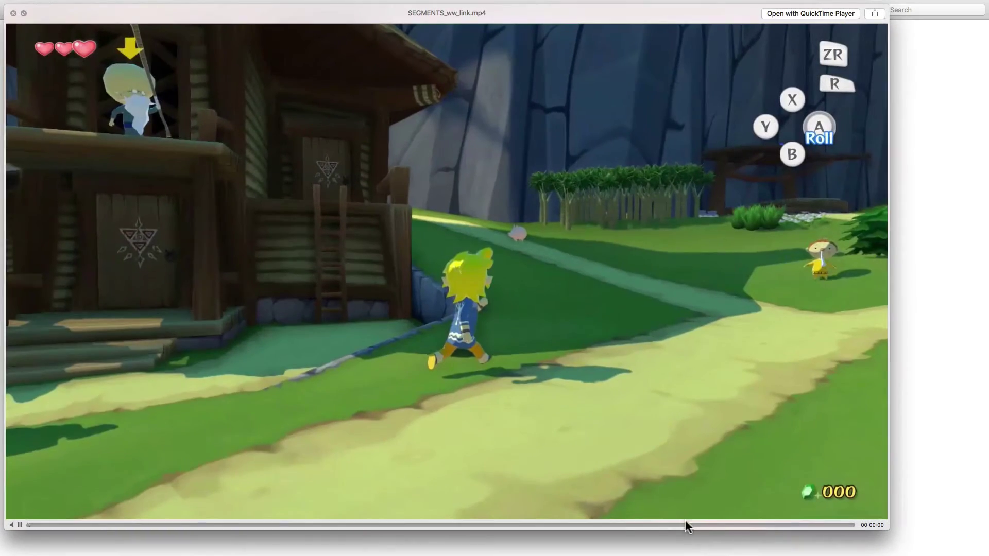
{"action": "left_click_drag", "start_coordinate": [759, 524], "coordinate": [852, 526]}
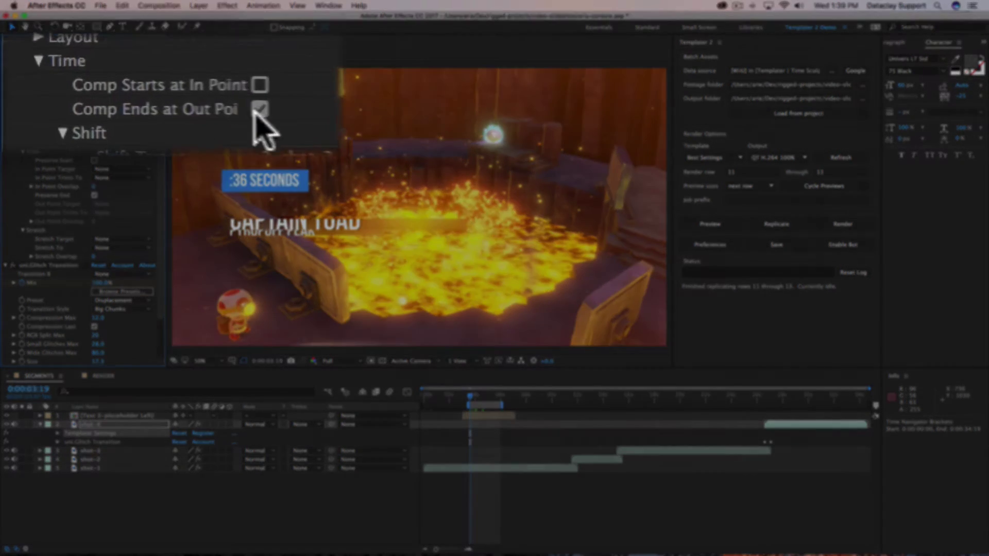
Tick Comp Ends at Out Point under shot-4's Templater Time settings.
{"action": "left_click", "coordinate": [365, 116]}
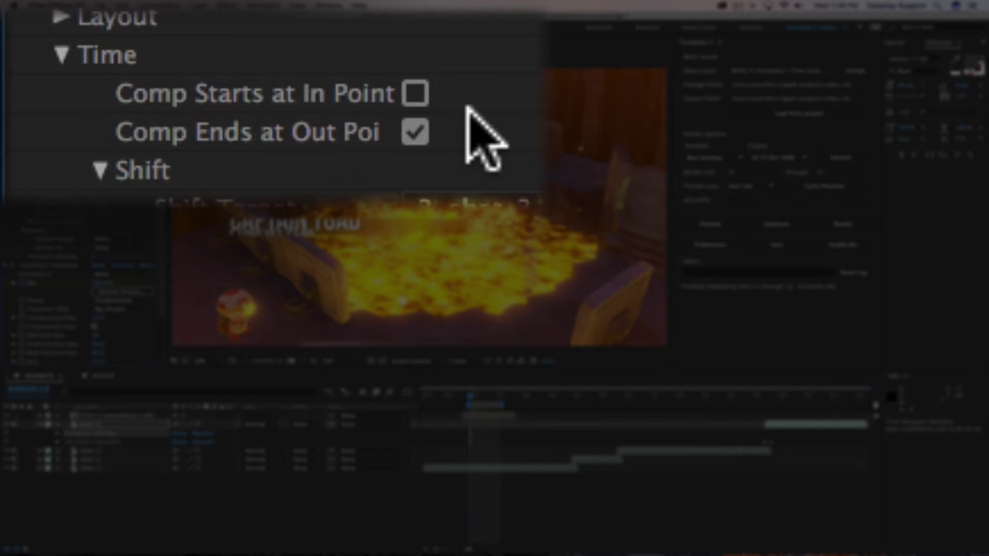